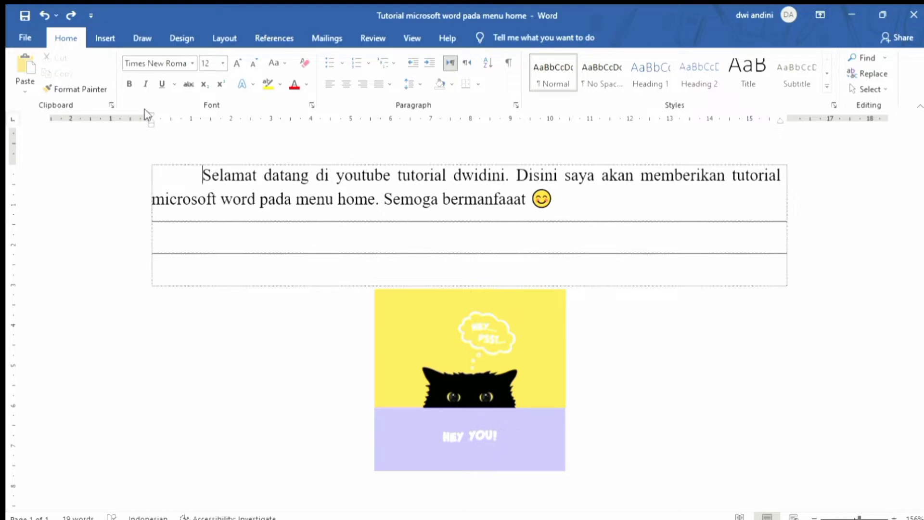
pyautogui.moveTo(145, 110)
pyautogui.mouseDown()
pyautogui.moveTo(276, 117)
pyautogui.moveTo(202, 118)
pyautogui.mouseUp()
pyautogui.moveTo(146, 117)
pyautogui.mouseDown()
pyautogui.moveTo(266, 126)
pyautogui.moveTo(151, 120)
pyautogui.mouseUp()
pyautogui.moveTo(779, 123)
pyautogui.mouseDown()
pyautogui.moveTo(679, 124)
pyautogui.moveTo(757, 123)
pyautogui.mouseUp()
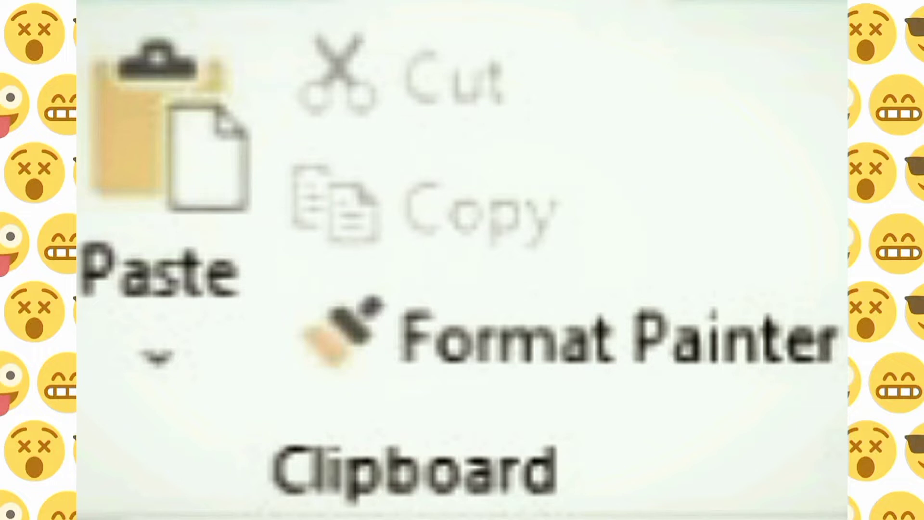
# Step: Cut the words "Selamat datang di" from the first paragraph, and cut the cat picture below the table
pyautogui.moveTo(204, 176); pyautogui.dragTo(327, 181)
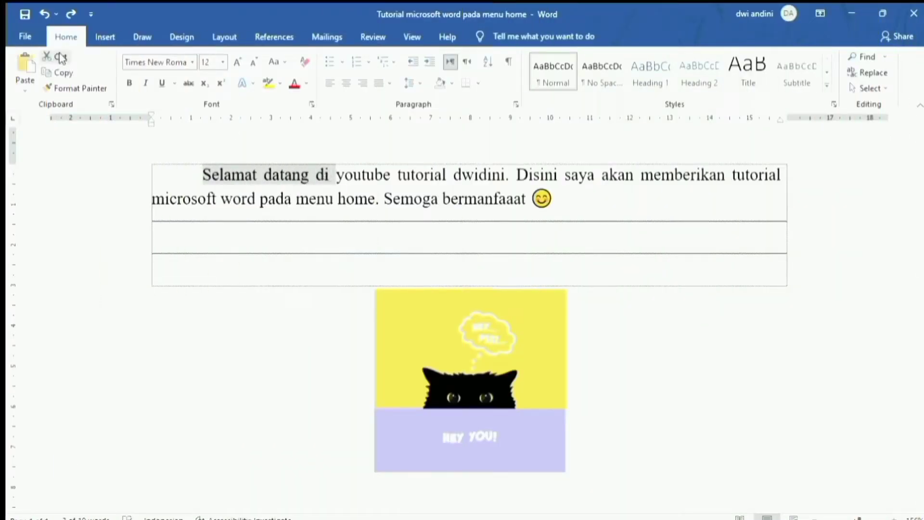
pyautogui.click(60, 56)
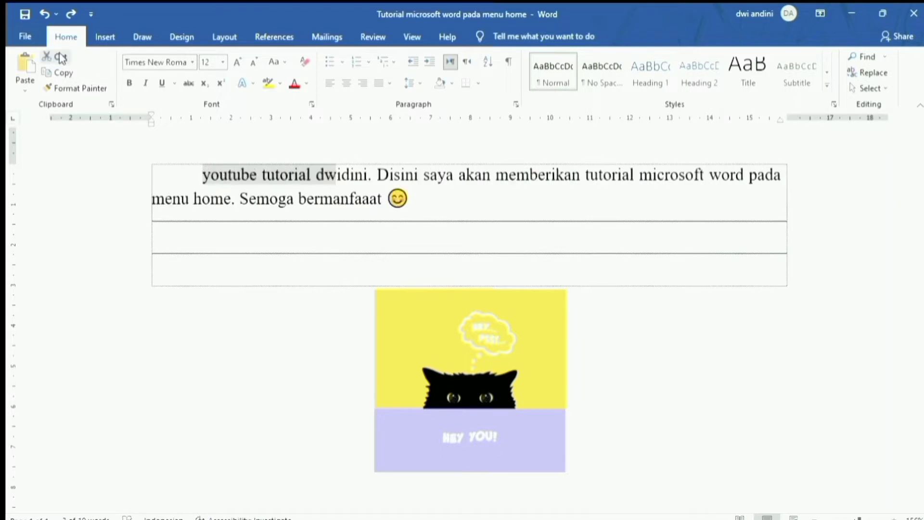
pyautogui.click(417, 349)
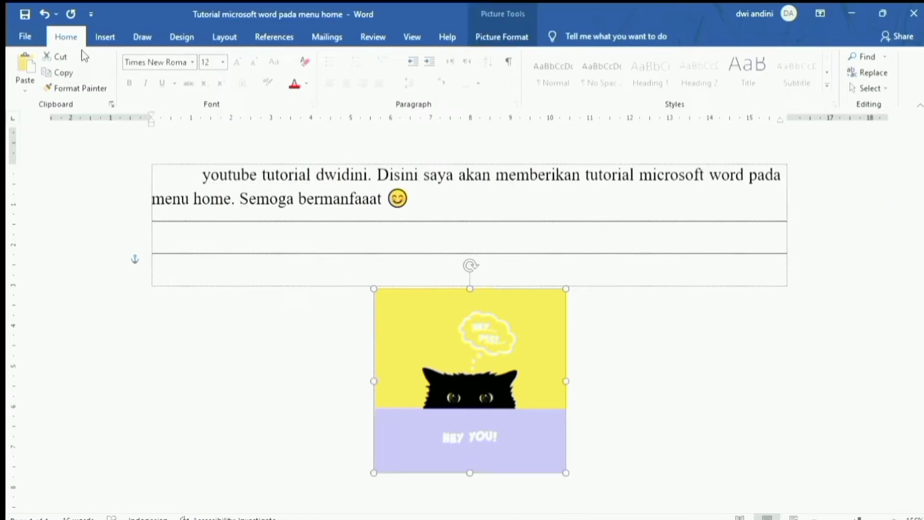
pyautogui.click(60, 56)
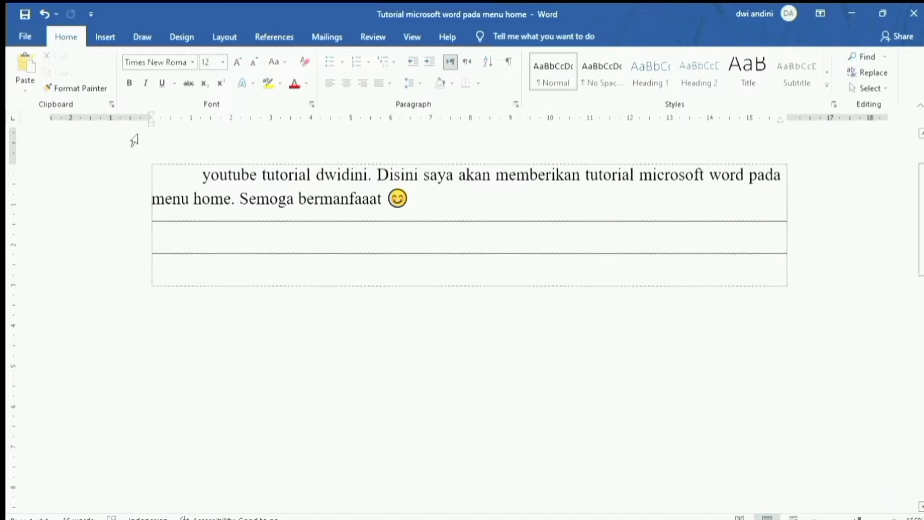
# Step: Undo the cuts of the picture and of the words "Selamat datang di"
pyautogui.hotkey('ctrl', 'z')
pyautogui.hotkey('ctrl', 'z')
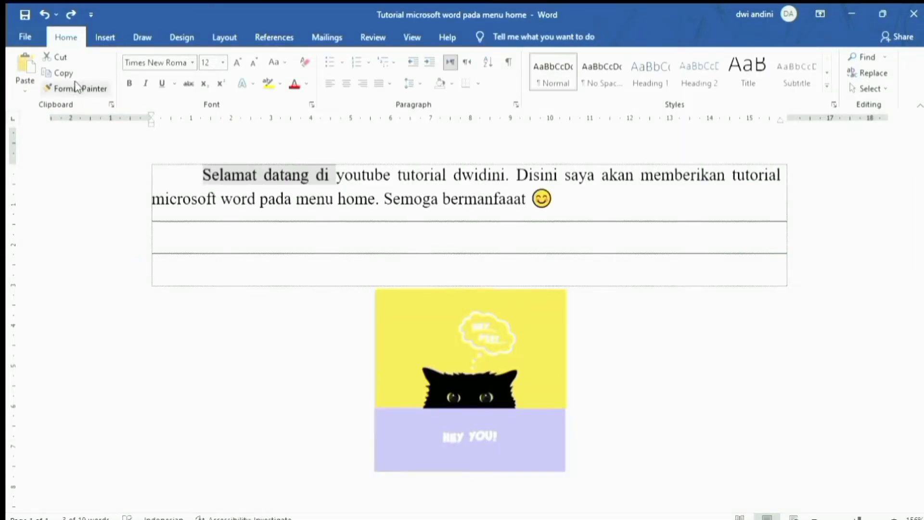
# Step: Copy the selected words "Selamat datang di" and paste them into the table's second row
pyautogui.click(61, 73)
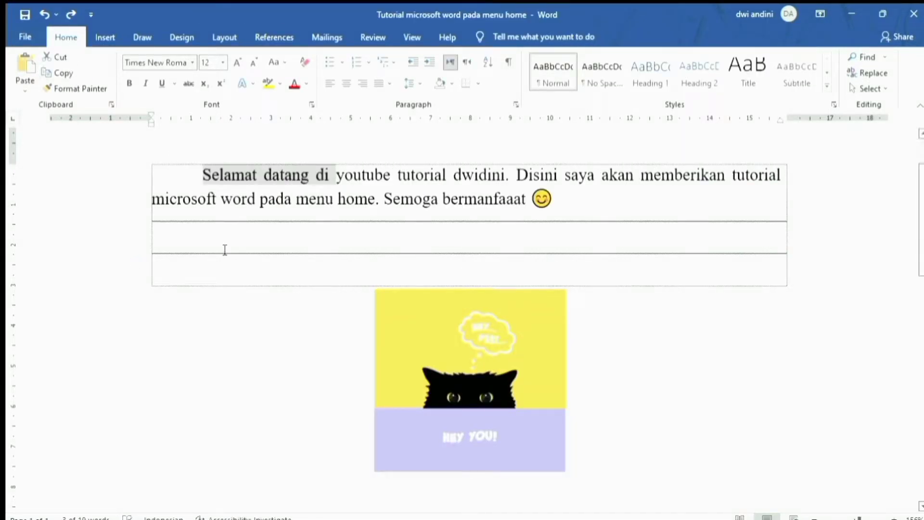
pyautogui.click(195, 241)
pyautogui.click(25, 65)
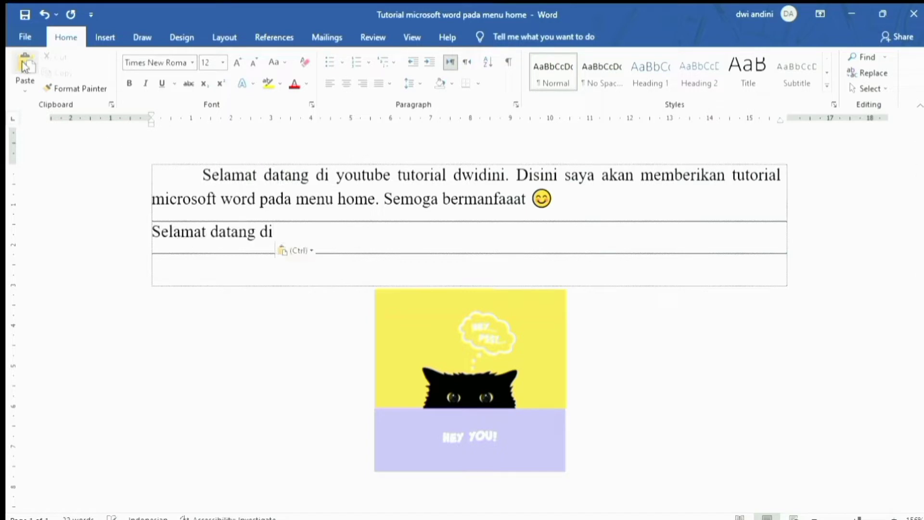
# Step: Copy "youtube tutorial dwidini" from the first paragraph and paste it into the table's third row
pyautogui.moveTo(336, 176); pyautogui.dragTo(450, 178)
pyautogui.click(61, 73)
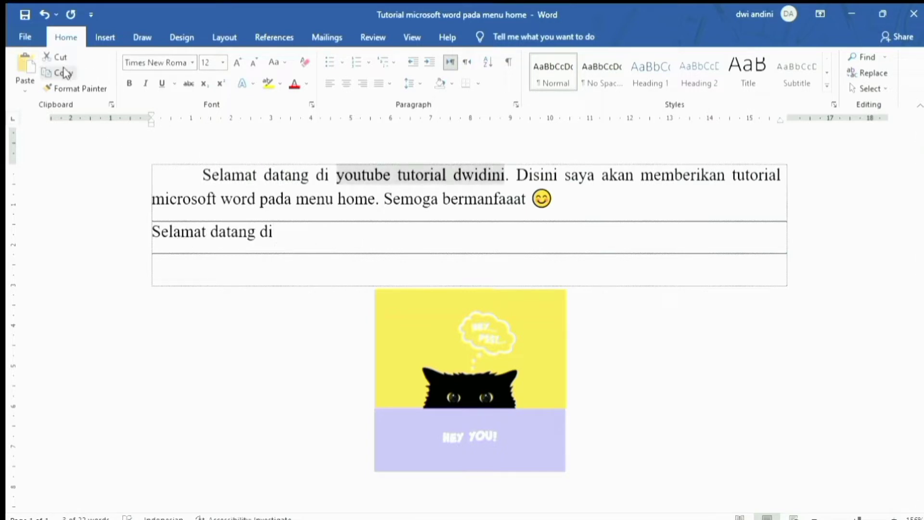
pyautogui.click(247, 270)
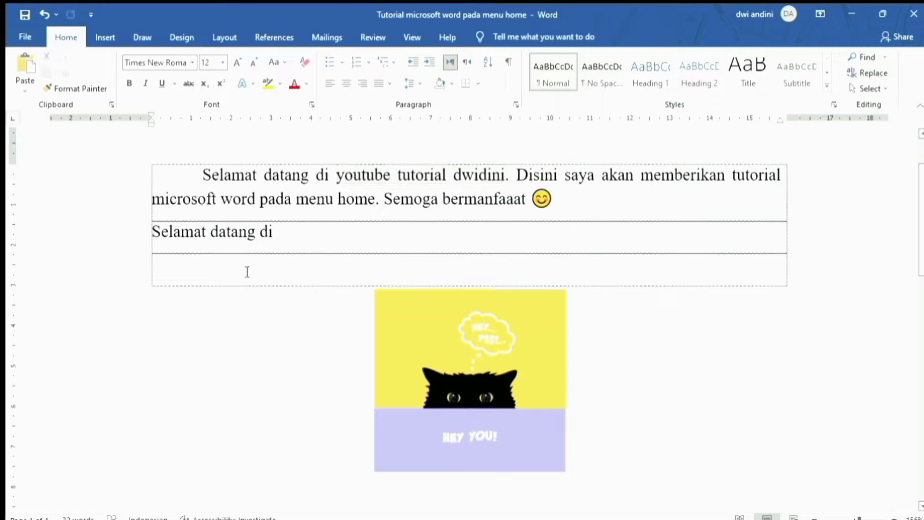
pyautogui.click(25, 69)
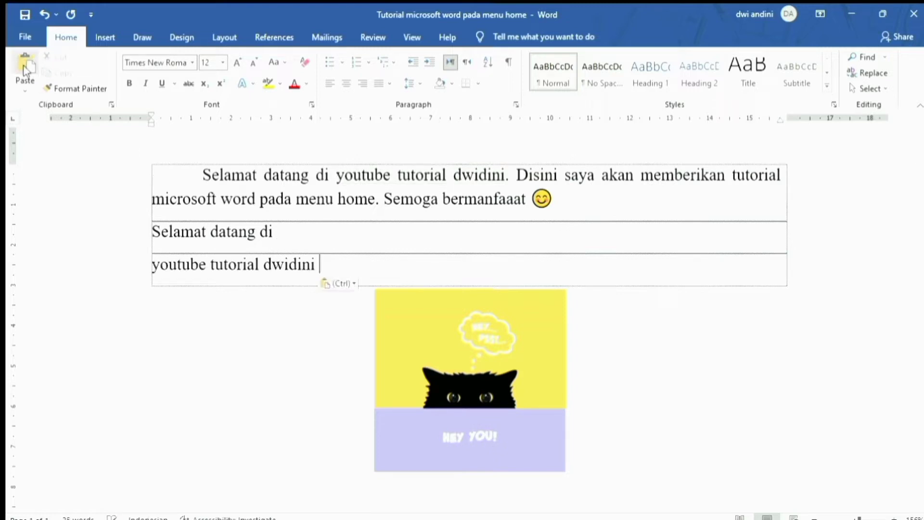
# Step: Show the list of collected clipboard items and copy the words "Selamat" and "microsoft" from the first paragraph into it
pyautogui.click(110, 104)
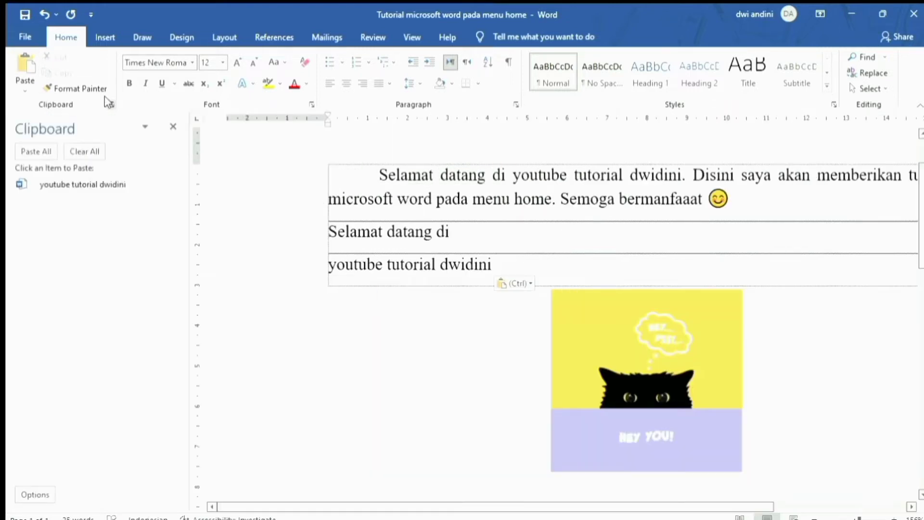
pyautogui.doubleClick(380, 174)
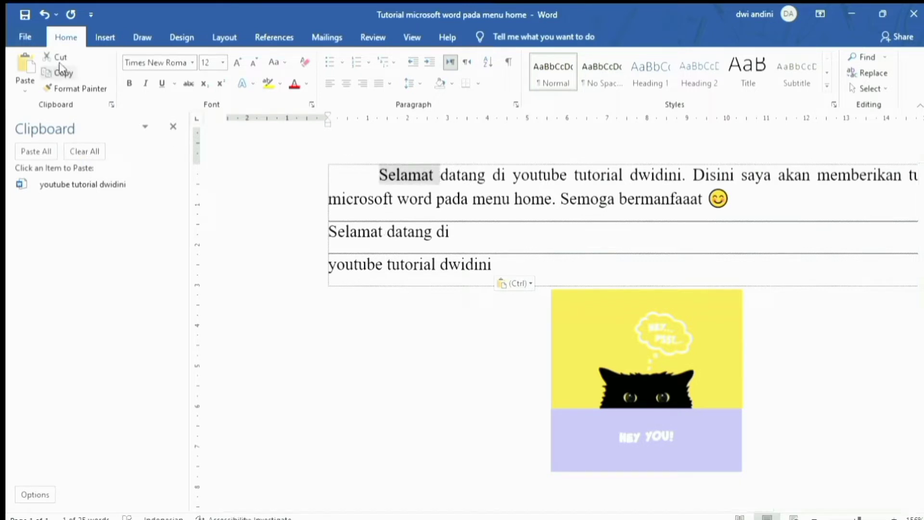
pyautogui.click(59, 68)
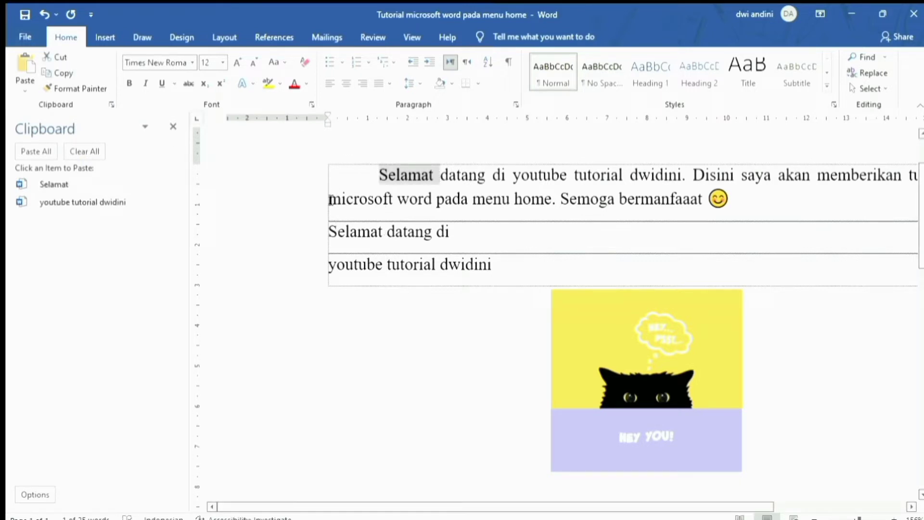
pyautogui.moveTo(331, 200); pyautogui.dragTo(393, 200)
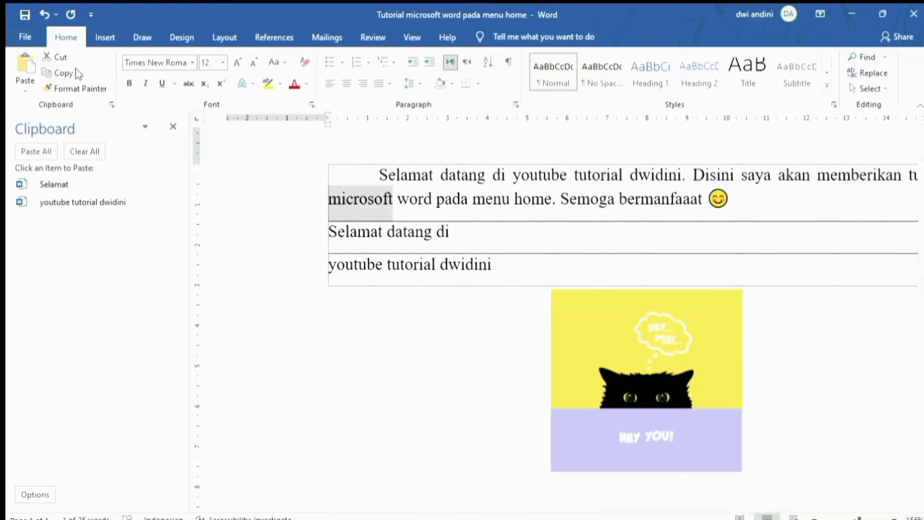
pyautogui.click(63, 73)
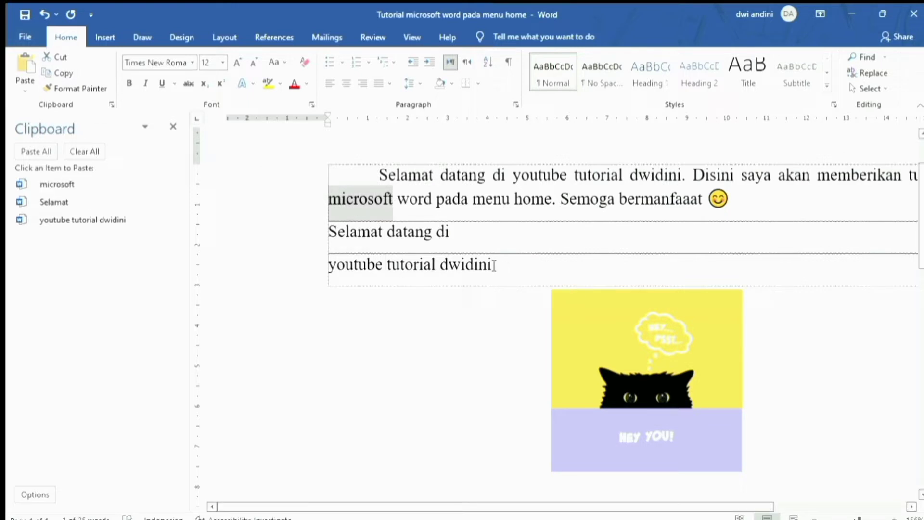
# Step: Paste the clipboard item "microsoft" at the end of the third row's text and close the clipboard list
pyautogui.click(495, 266)
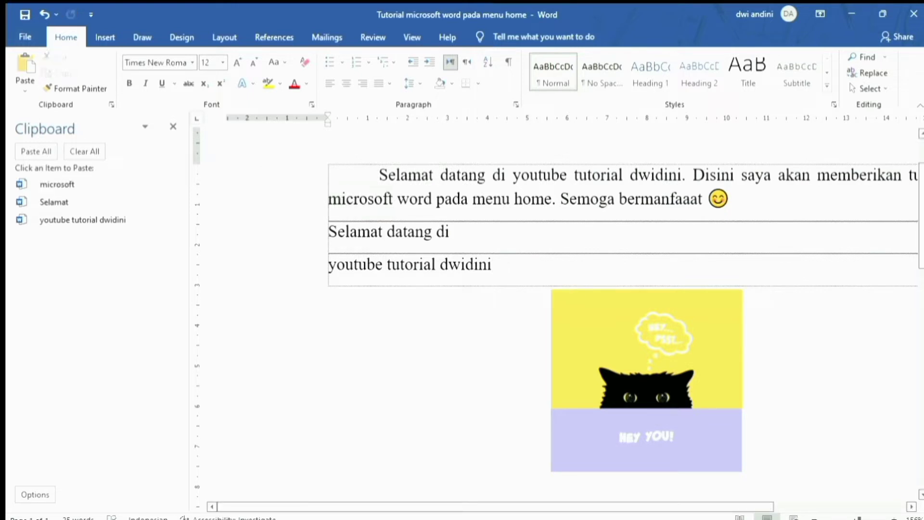
pyautogui.click(115, 187)
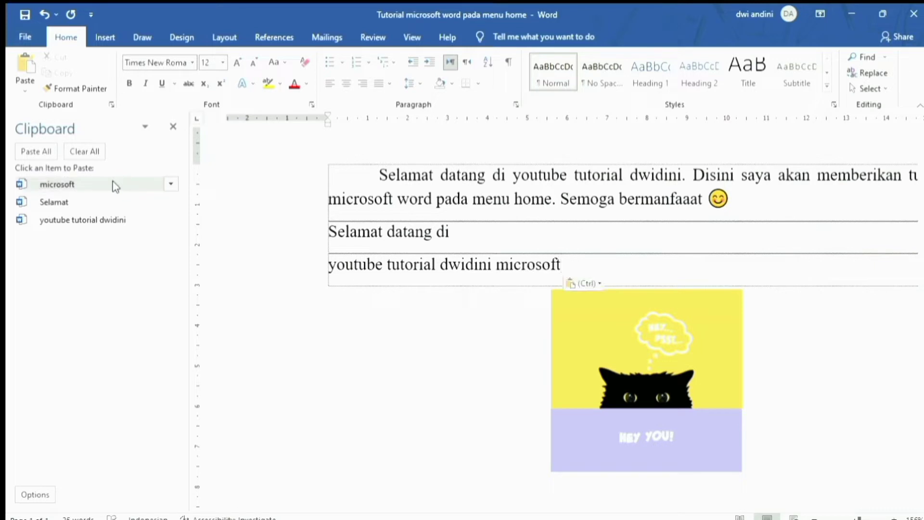
pyautogui.click(171, 127)
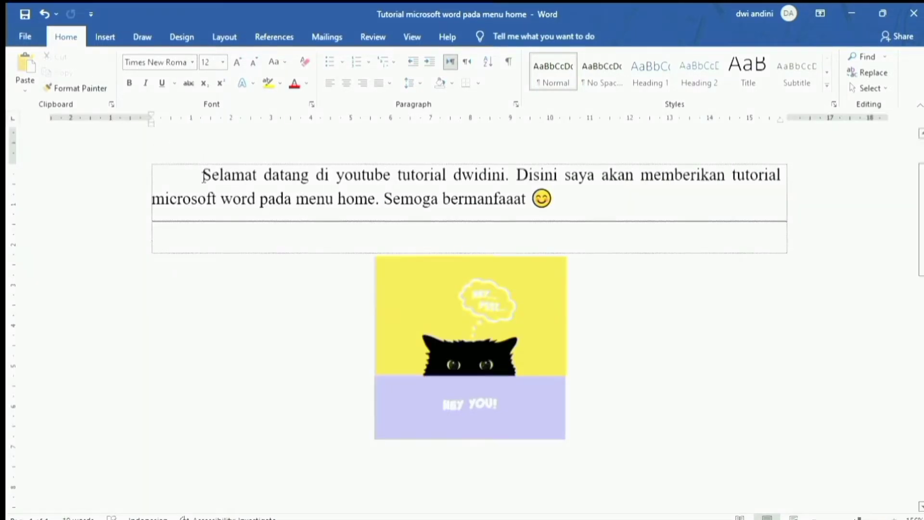
# Step: Make the words "Selamat datang di youtube" in the first paragraph bold and italic
pyautogui.moveTo(203, 176); pyautogui.dragTo(398, 176)
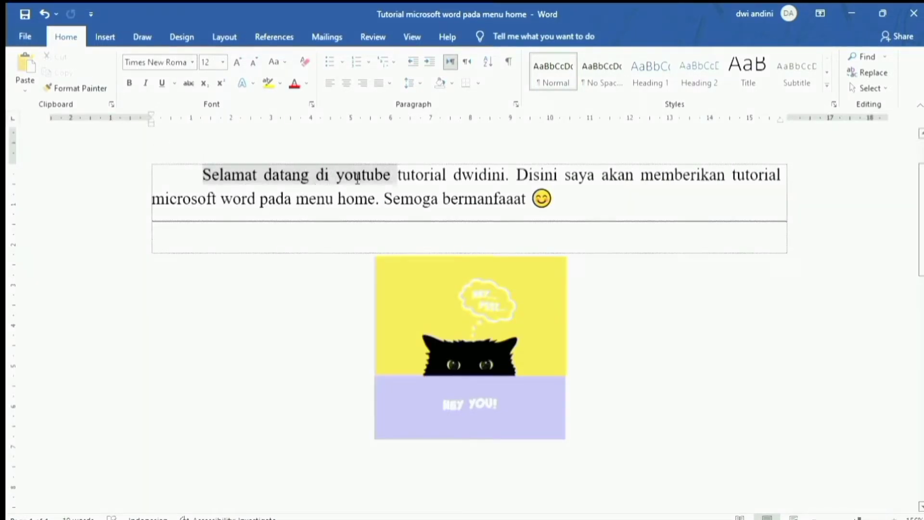
pyautogui.click(129, 82)
pyautogui.click(145, 83)
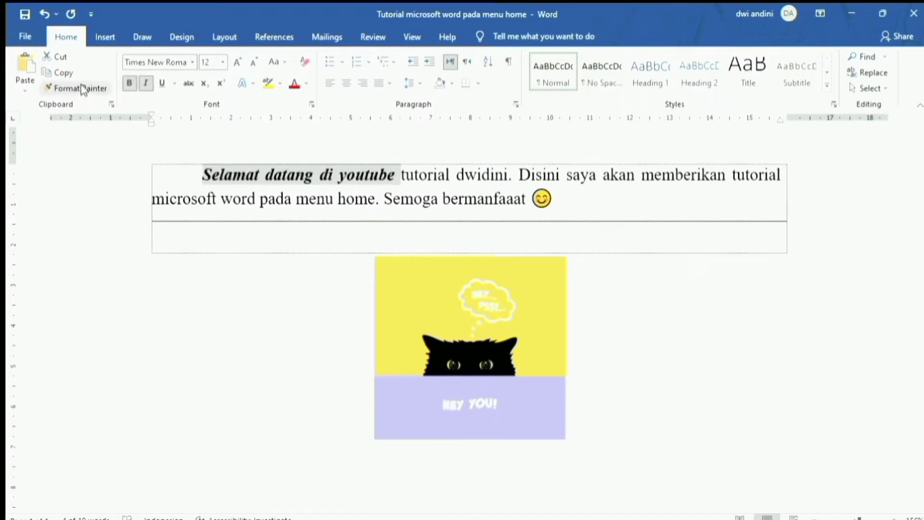
# Step: Use Format Painter to apply the bold italic formatting to the word "microsoft" and the sentence "Semoga bermanfaaat"
pyautogui.click(80, 88)
pyautogui.click(166, 200)
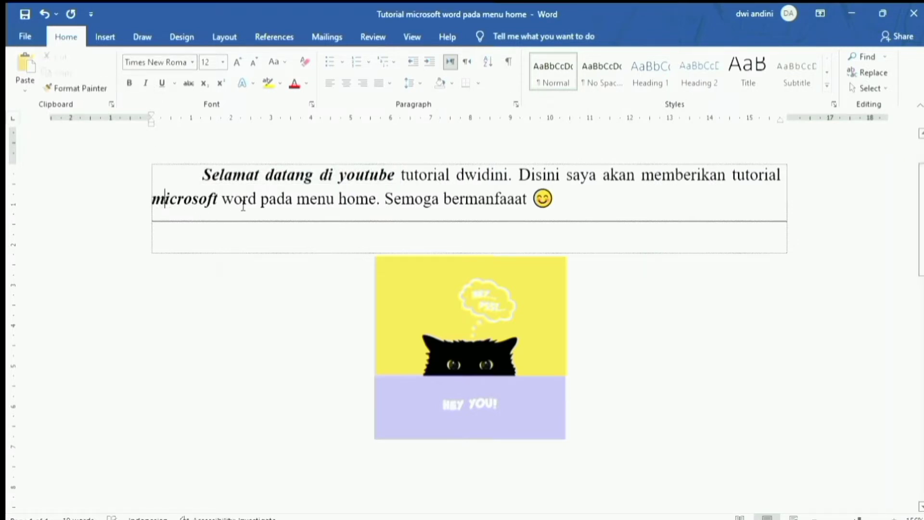
pyautogui.click(78, 88)
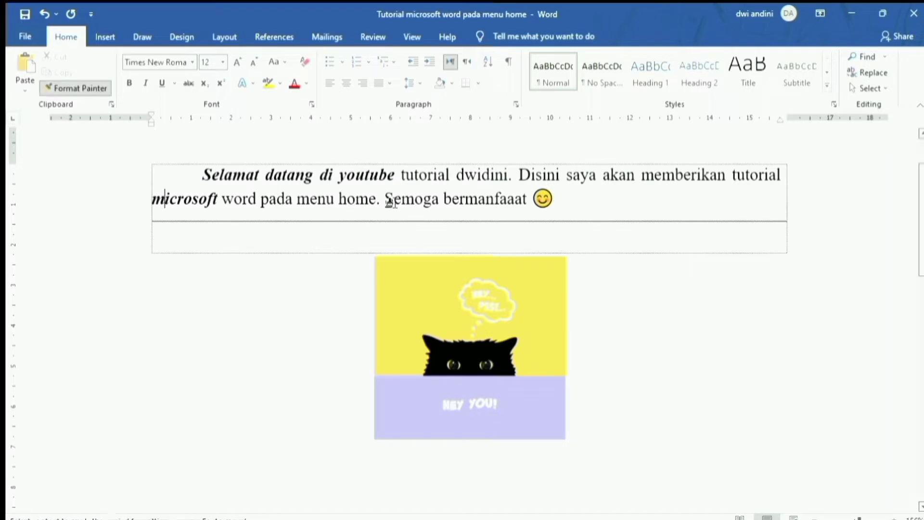
pyautogui.moveTo(387, 199); pyautogui.dragTo(528, 200)
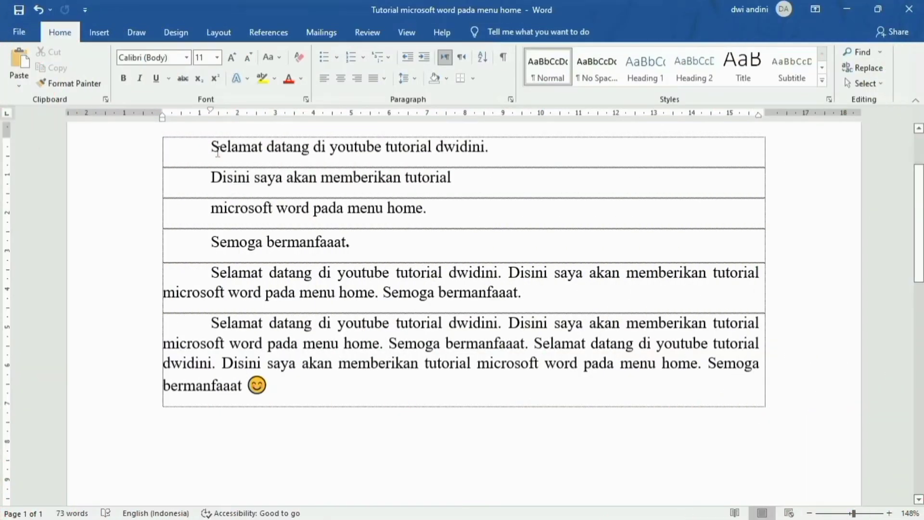
# Step: Change the font of the sentence in the table's first row to Algerian
pyautogui.moveTo(217, 151); pyautogui.dragTo(484, 149)
pyautogui.click(187, 57)
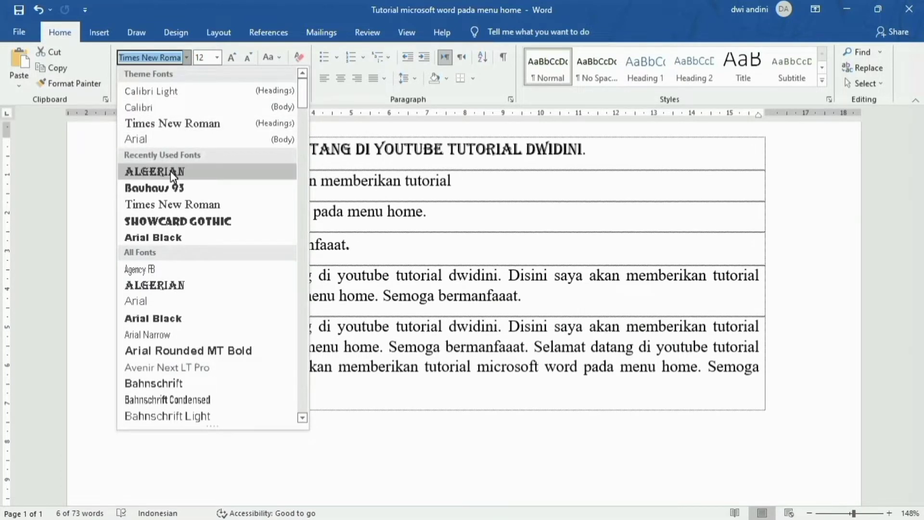
pyautogui.click(176, 171)
# Step: Set the font size of "Disini saya akan memberikan tutorial" in the second row to 11
pyautogui.click(211, 182)
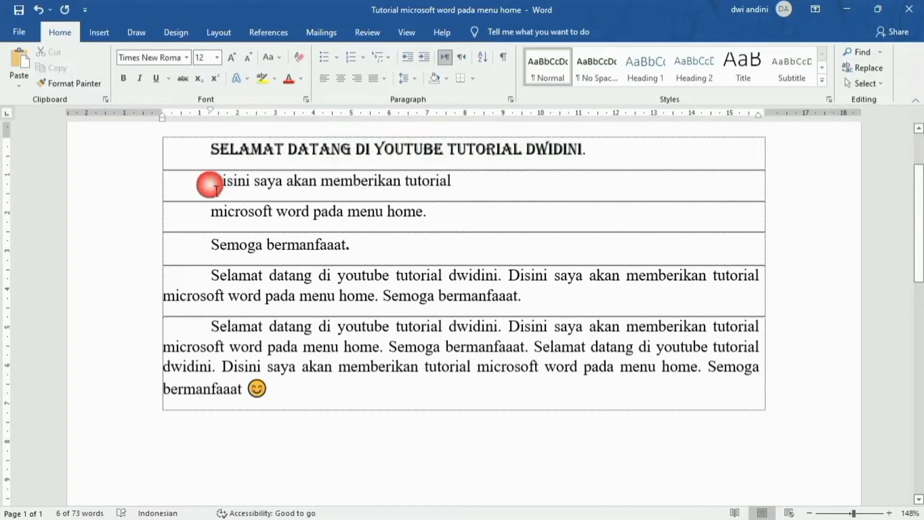
pyautogui.moveTo(211, 182); pyautogui.dragTo(433, 182)
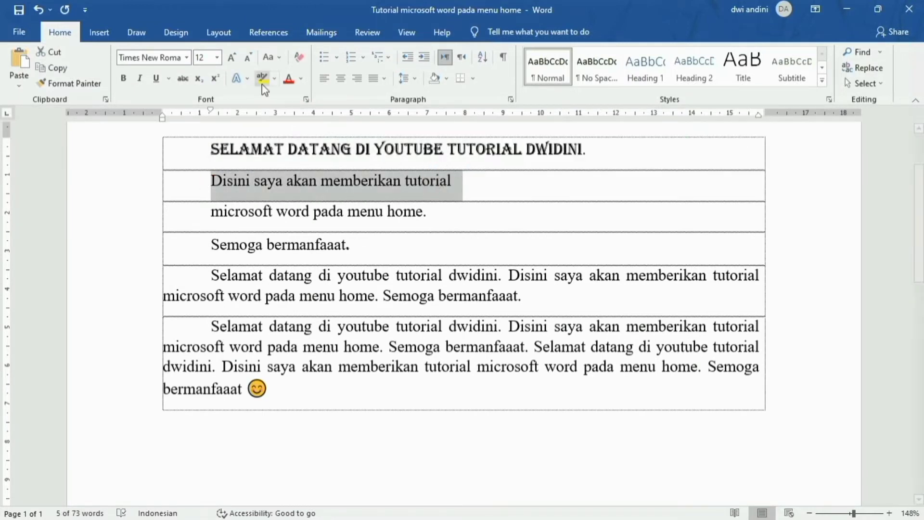
pyautogui.click(218, 58)
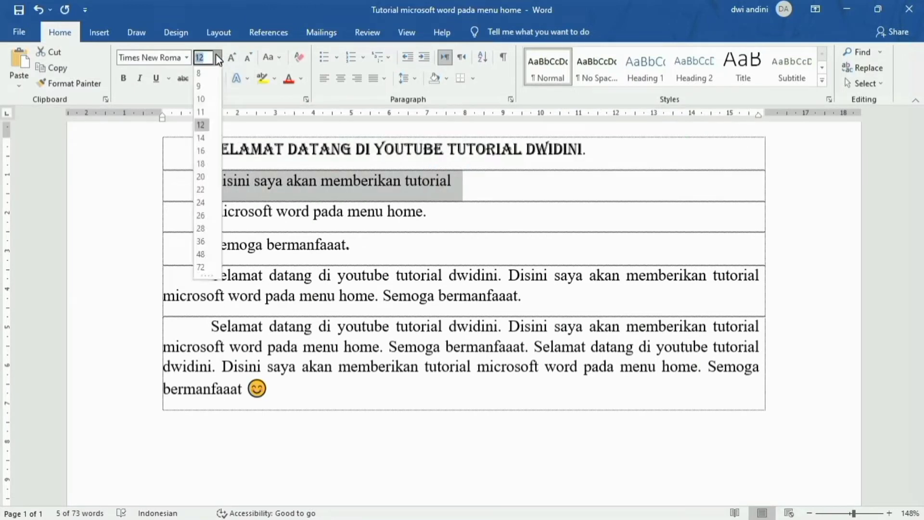
pyautogui.click(200, 112)
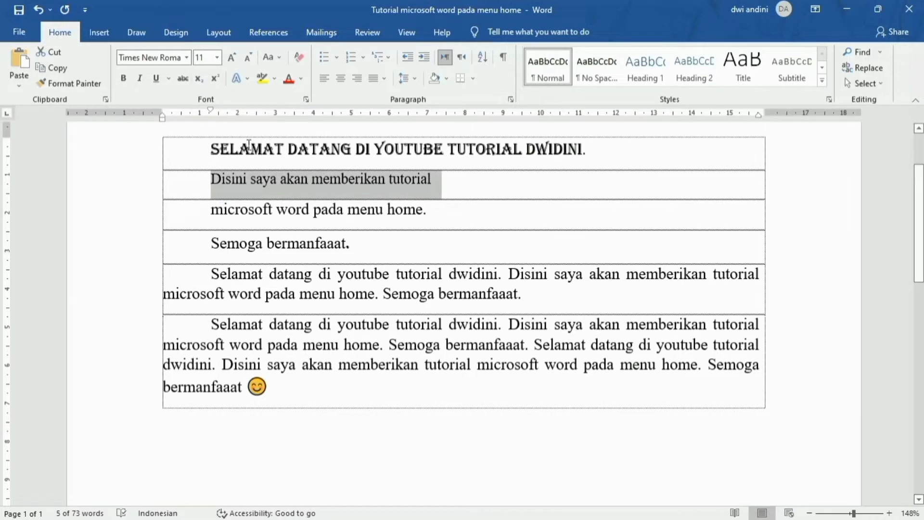
# Step: Increase the second row's font size stepwise to 16, and decrease it stepwise to 12
pyautogui.click(233, 58)
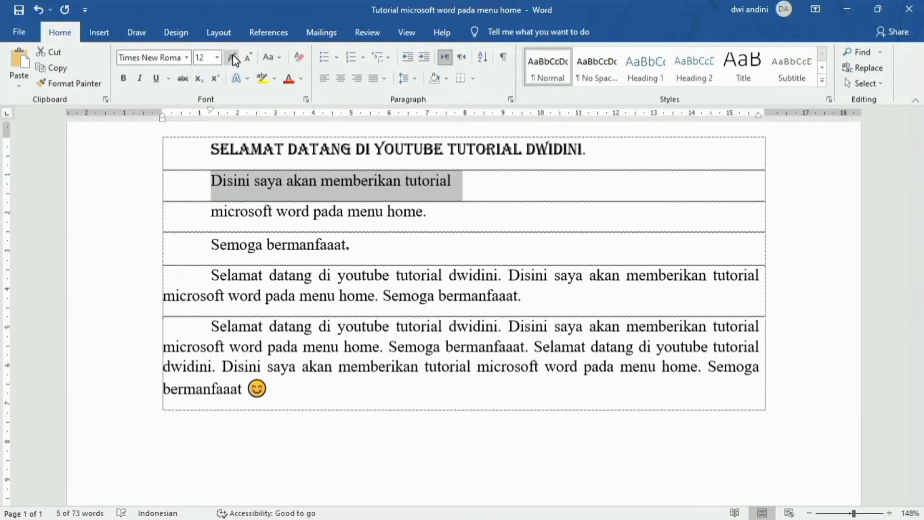
pyautogui.click(232, 58)
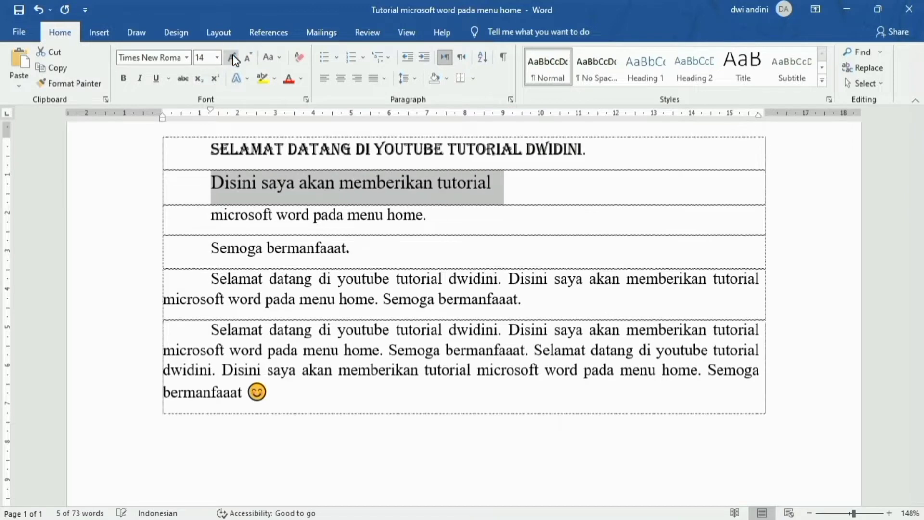
pyautogui.click(233, 59)
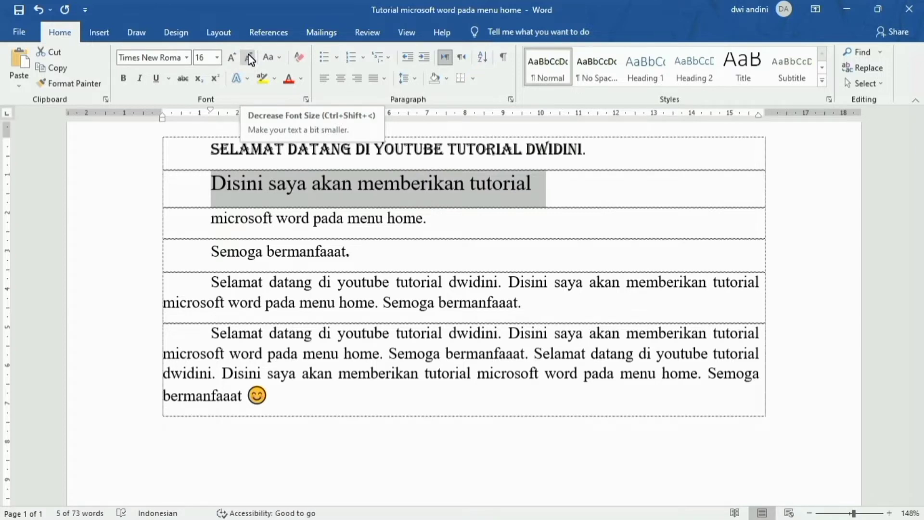
pyautogui.click(250, 58)
pyautogui.click(249, 58)
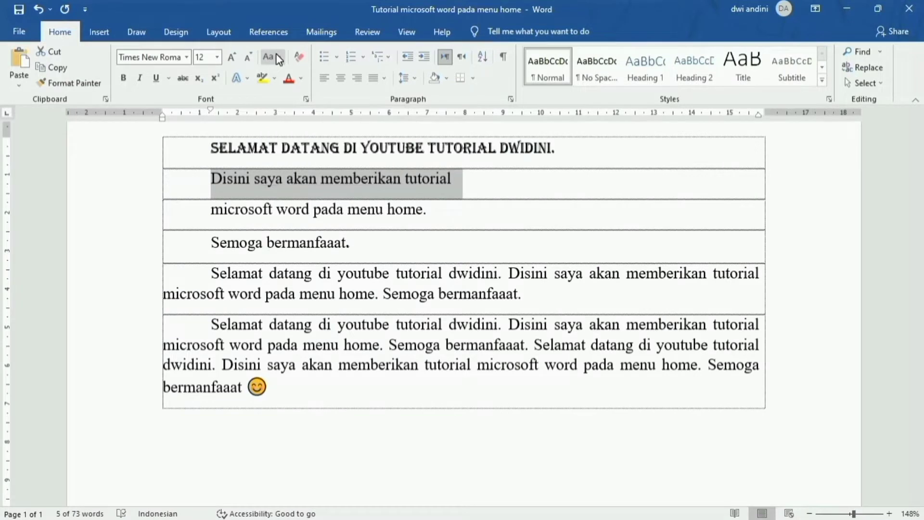
# Step: Change the case of the second row's selected text to UPPERCASE
pyautogui.click(278, 59)
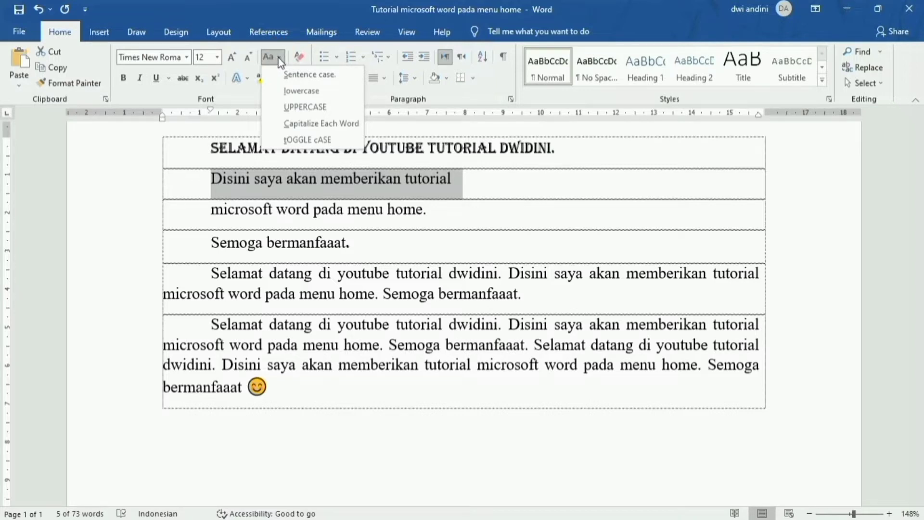
pyautogui.click(305, 106)
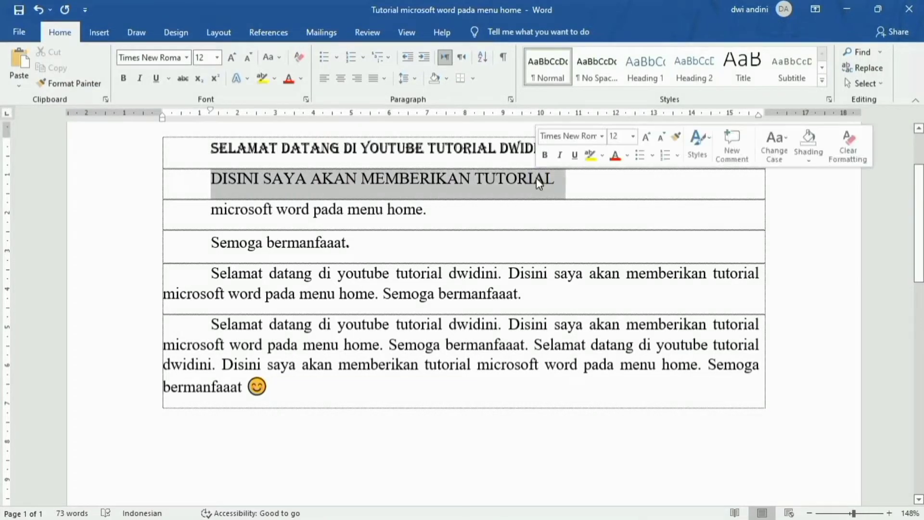
# Step: Change the case of the second row's selected text to Sentence case, lowercase and UPPERCASE in turn
pyautogui.click(283, 58)
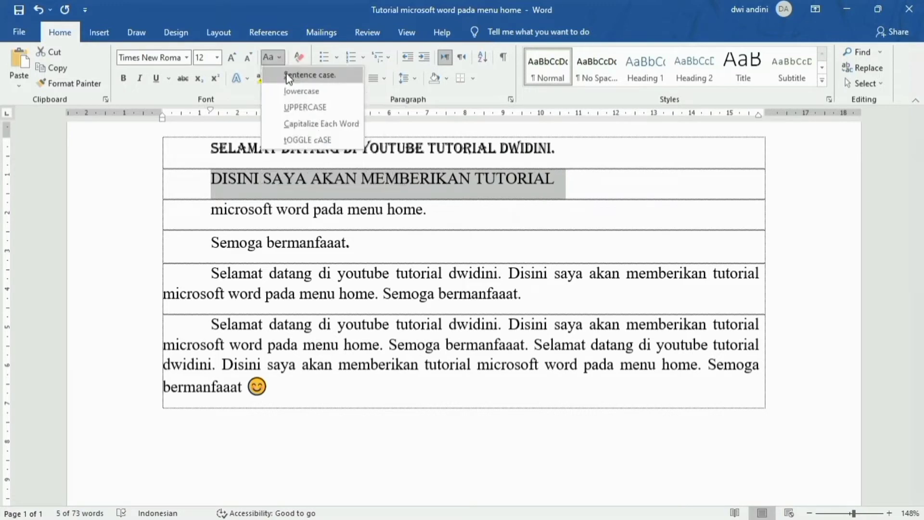
pyautogui.click(289, 75)
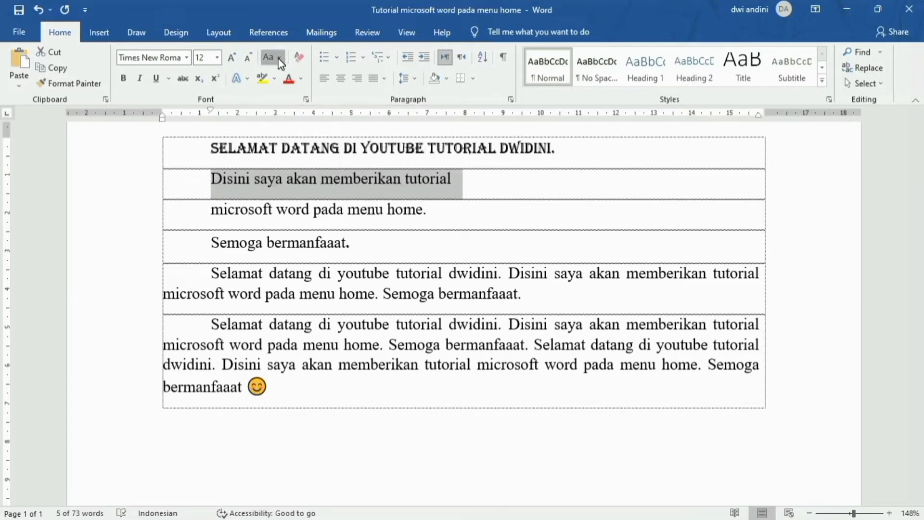
pyautogui.click(279, 59)
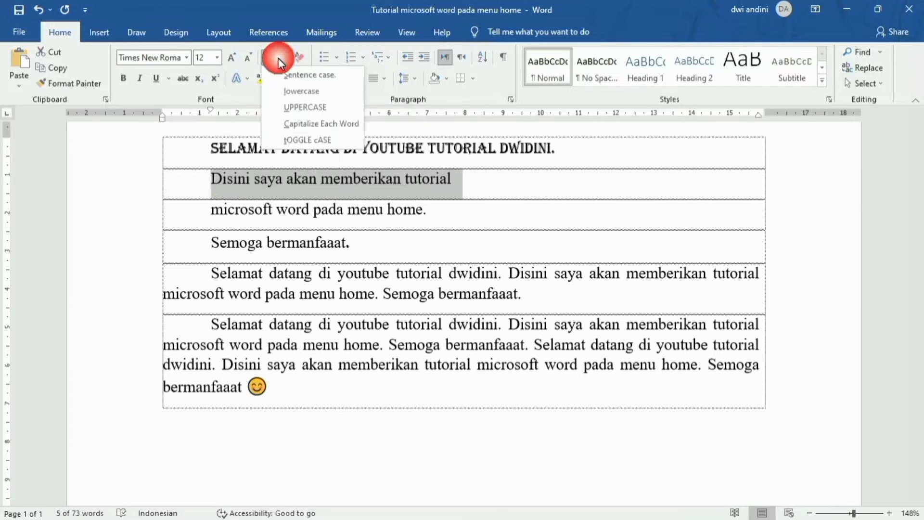
pyautogui.click(291, 91)
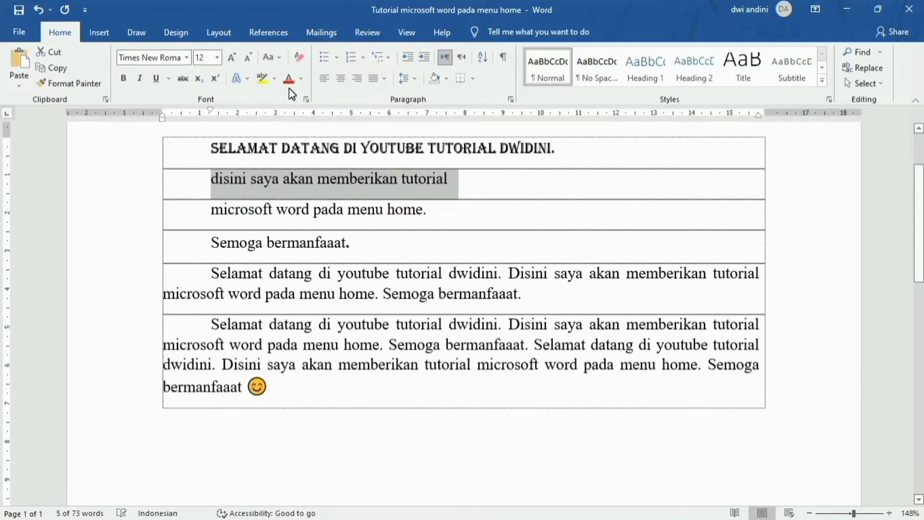
pyautogui.click(280, 58)
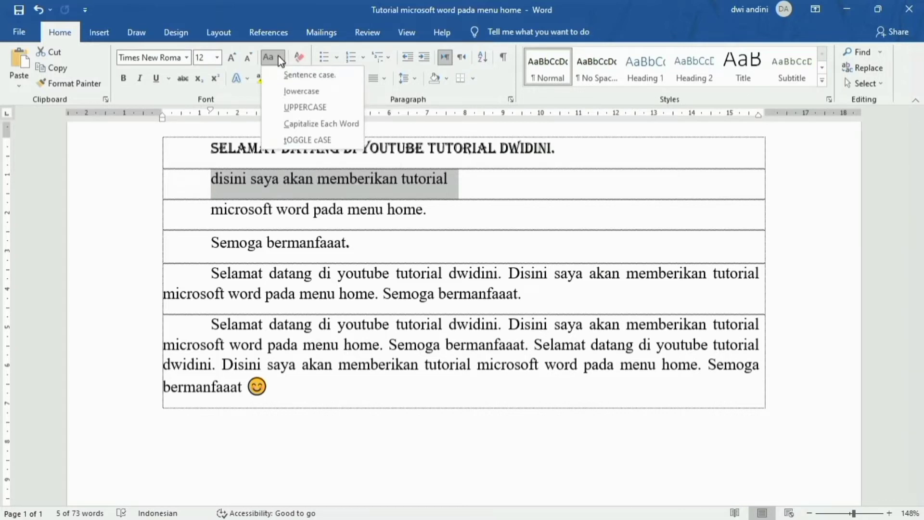
pyautogui.click(288, 107)
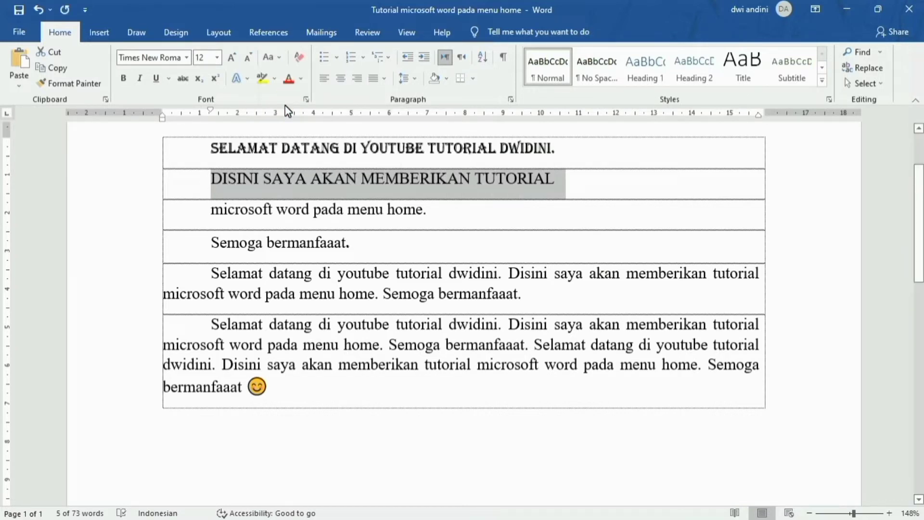
# Step: Apply Capitalize Each Word and tOGGLE cASE to the second row's text, and clear all its formatting
pyautogui.click(279, 59)
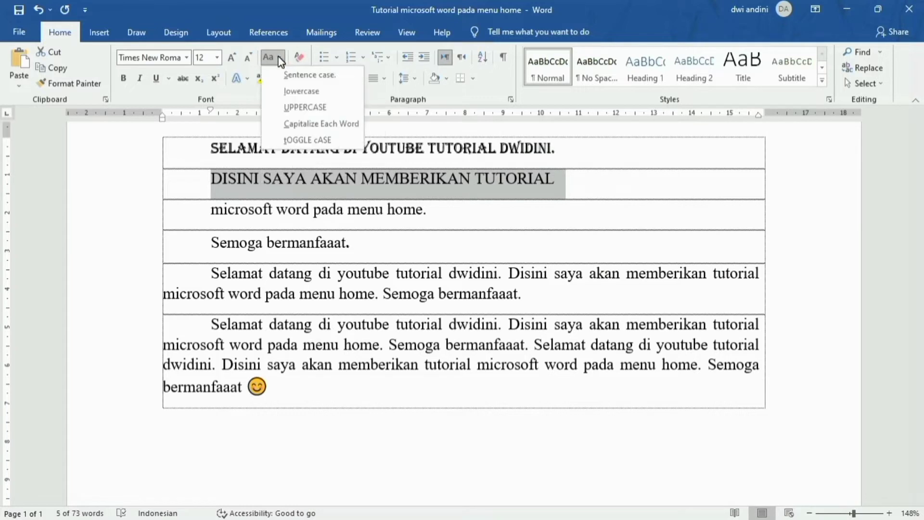
pyautogui.click(291, 125)
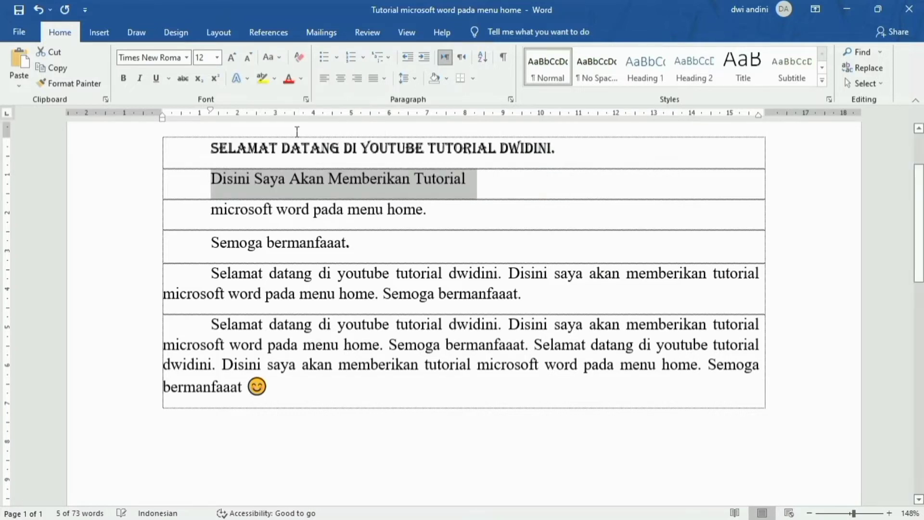
pyautogui.click(280, 57)
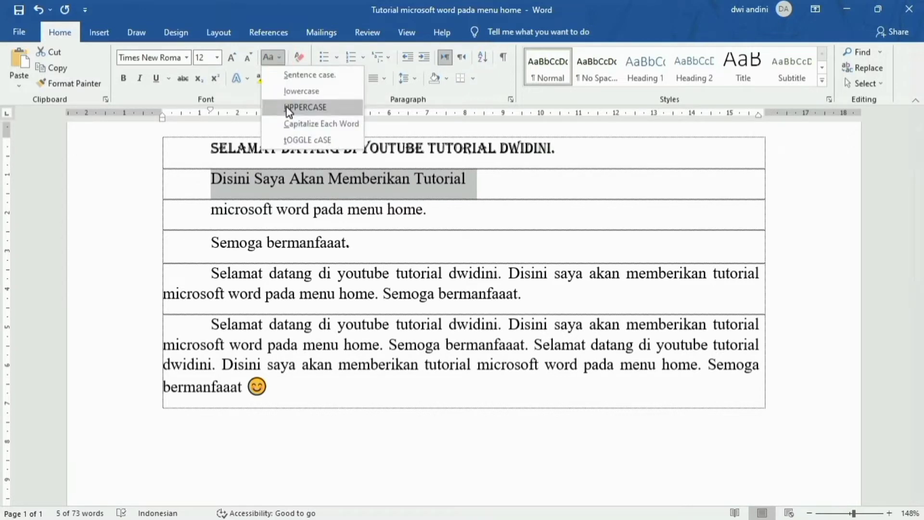
pyautogui.click(298, 142)
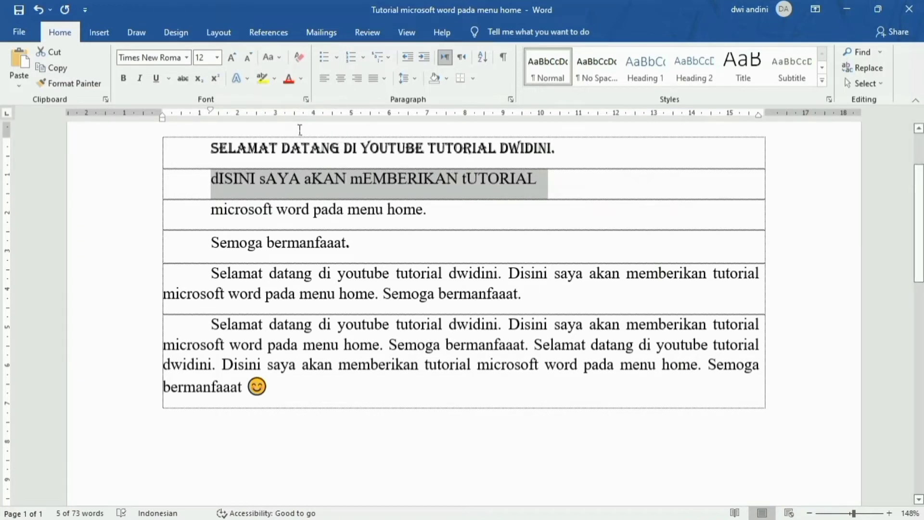
pyautogui.click(300, 59)
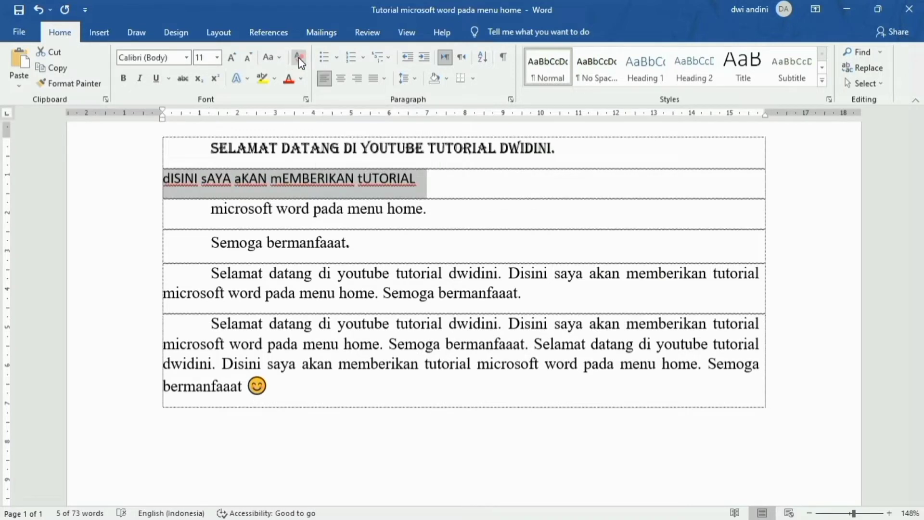
# Step: Make "microsoft" bold and "word pada" italic in the table's third row
pyautogui.click(223, 209)
pyautogui.moveTo(212, 212); pyautogui.dragTo(273, 219)
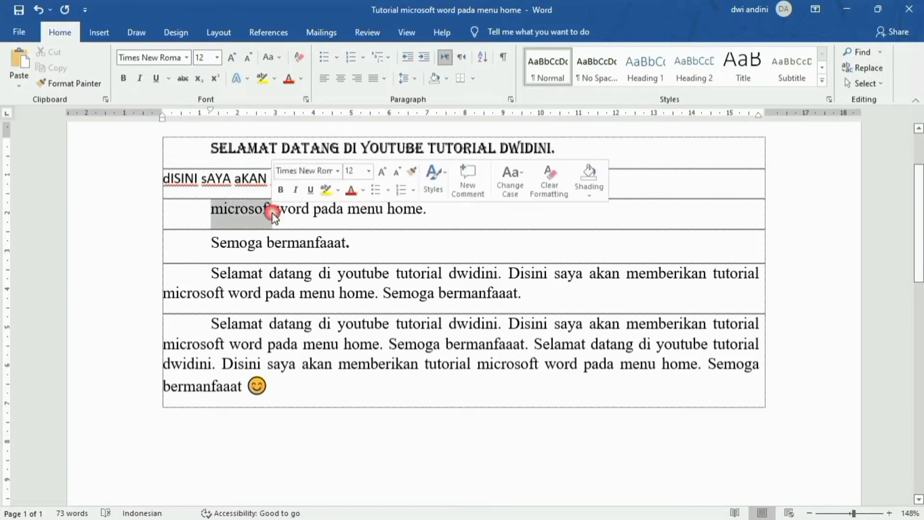
pyautogui.click(124, 77)
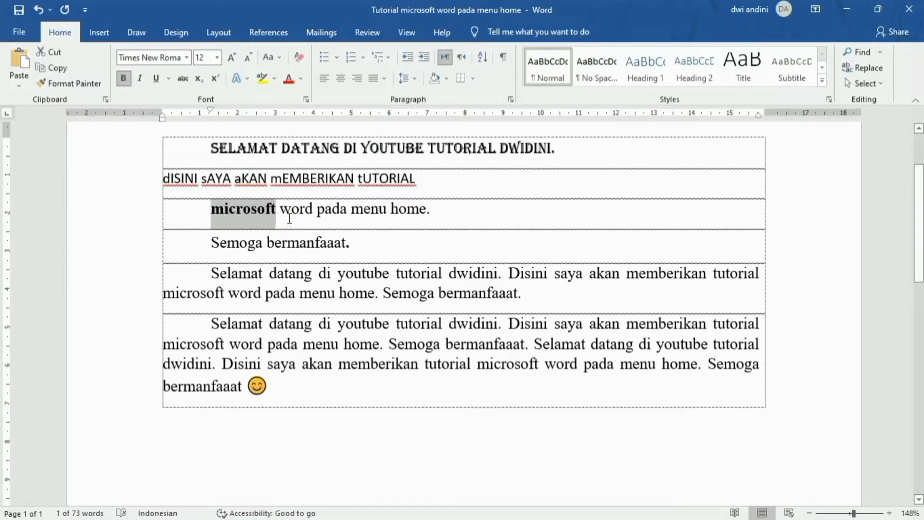
pyautogui.moveTo(281, 217); pyautogui.dragTo(350, 220)
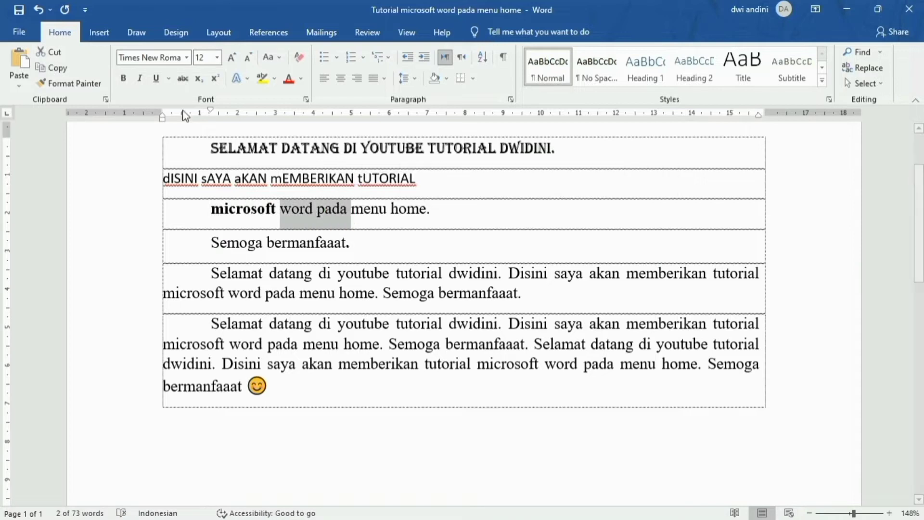
pyautogui.click(140, 78)
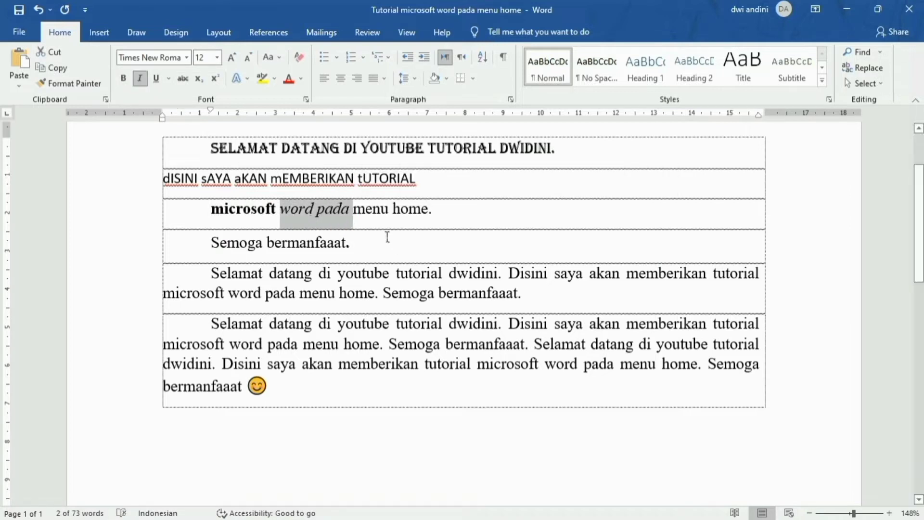
# Step: Underline "menu home" in the third row with a thick line, and strike through "Semoga bermanfaaat" in the fourth row
pyautogui.moveTo(354, 217); pyautogui.dragTo(427, 216)
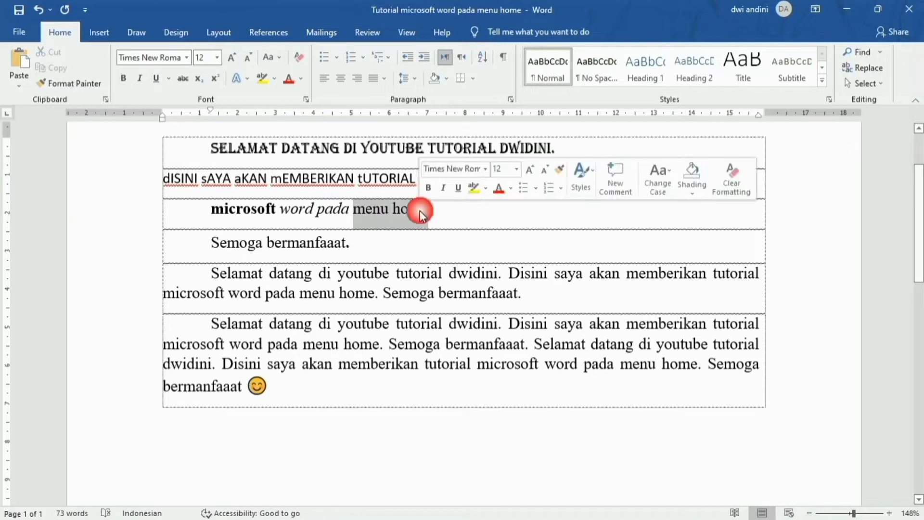
pyautogui.click(168, 79)
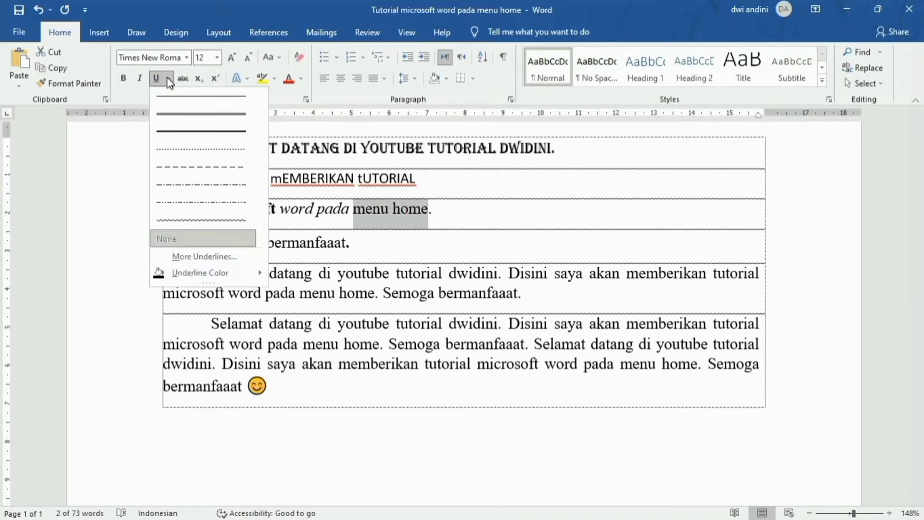
pyautogui.click(174, 130)
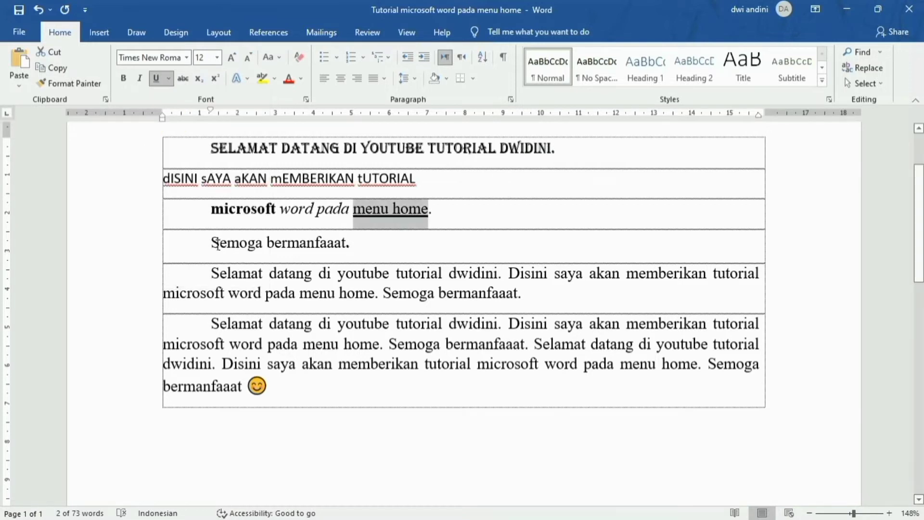
pyautogui.moveTo(212, 244); pyautogui.dragTo(346, 245)
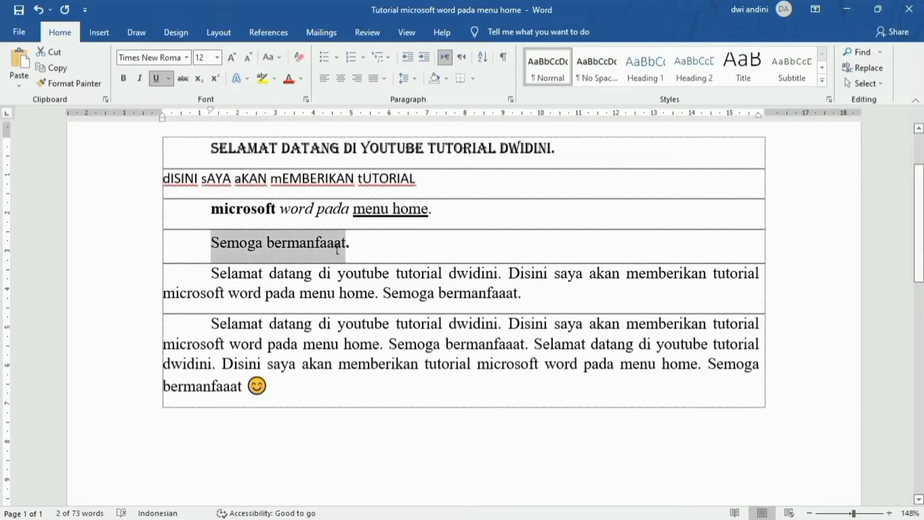
pyautogui.click(185, 83)
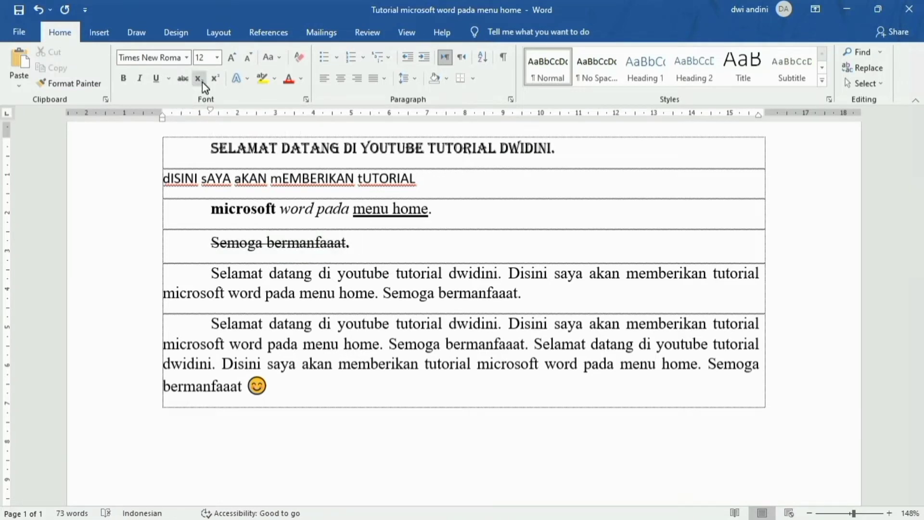
# Step: Add a 2 with a subscript 2 and a 2 with a superscript 2 after the fourth row's text
pyautogui.write('22')
pyautogui.click(199, 79)
pyautogui.write('2')
pyautogui.click(217, 83)
pyautogui.write('2')
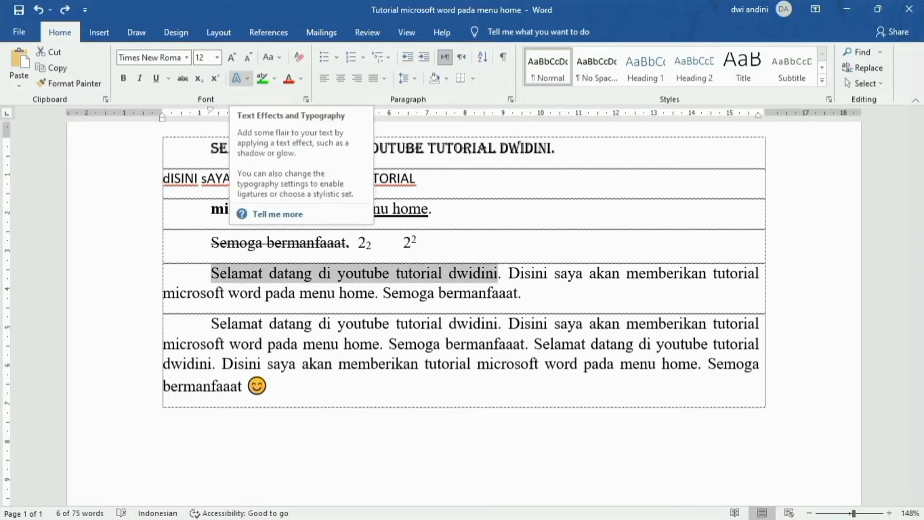
# Step: Apply the gold text effect to the fifth row's first sentence and highlight "Disini saya akan memberikan tutorial" in yellow
pyautogui.click(241, 78)
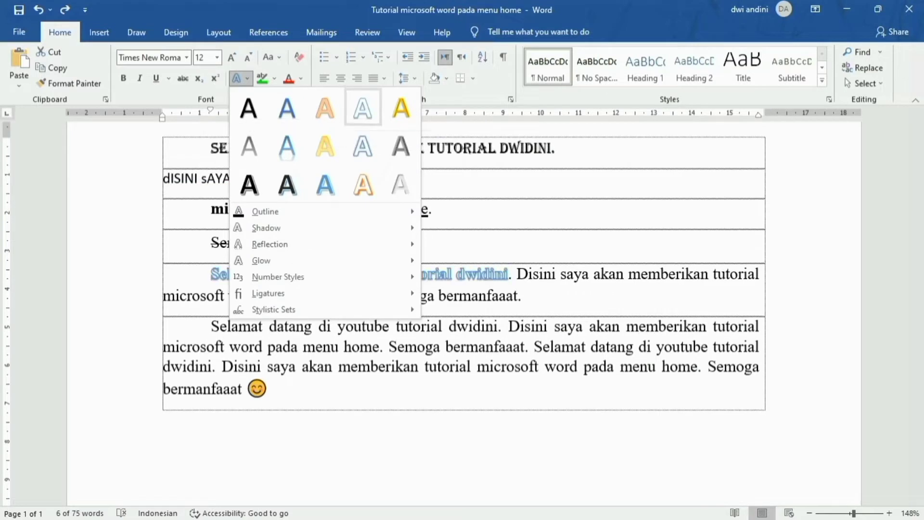
pyautogui.click(403, 108)
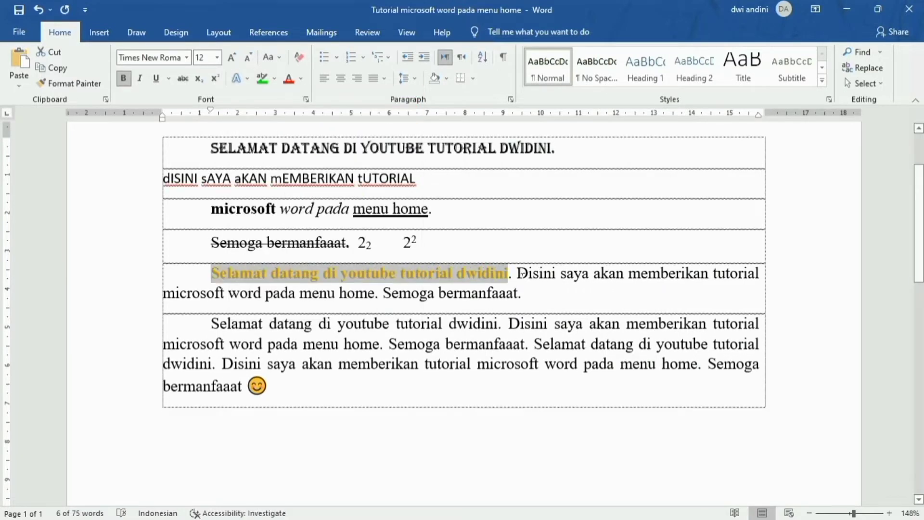
pyautogui.moveTo(518, 273); pyautogui.dragTo(759, 274)
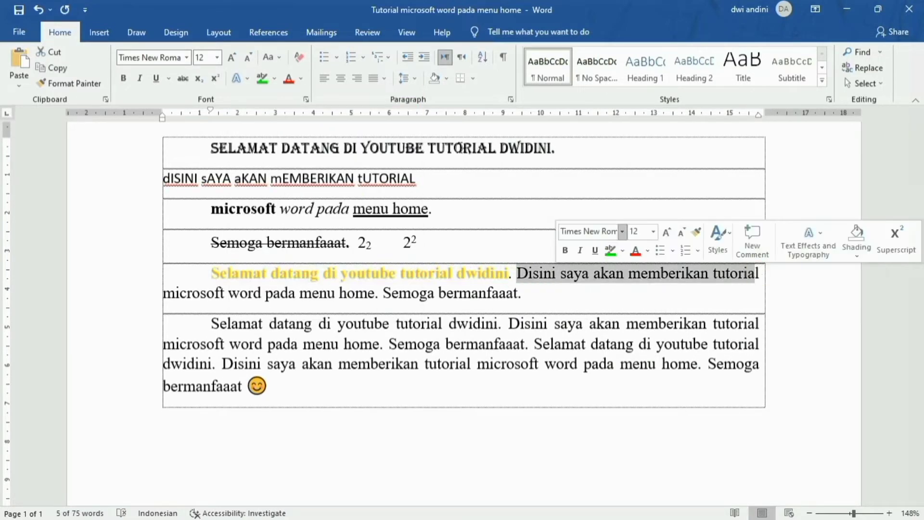
pyautogui.click(275, 78)
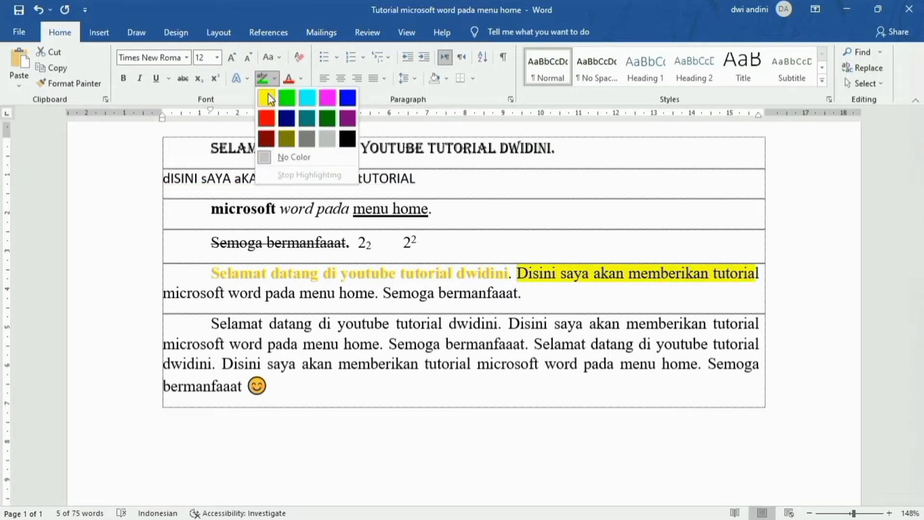
pyautogui.click(267, 98)
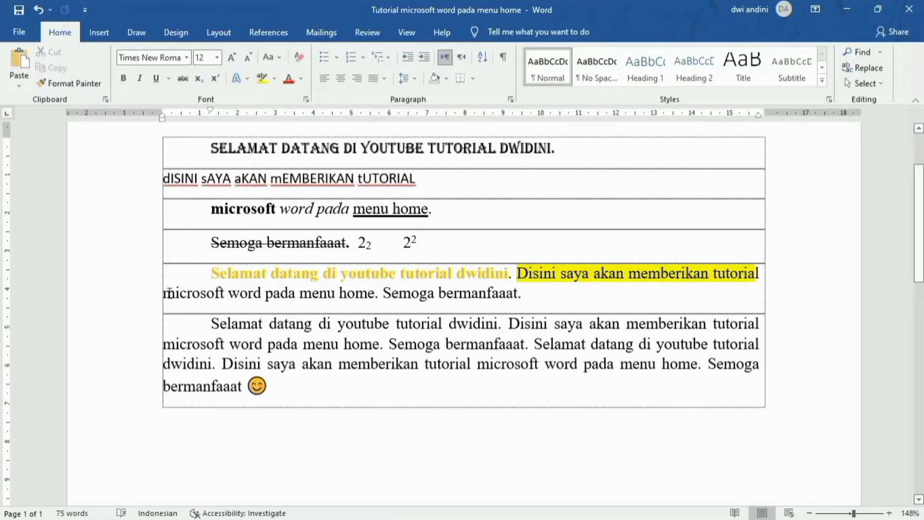
# Step: Set the font color of "microsoft word pada menu home" in the fifth row to standard red
pyautogui.moveTo(165, 293); pyautogui.dragTo(374, 294)
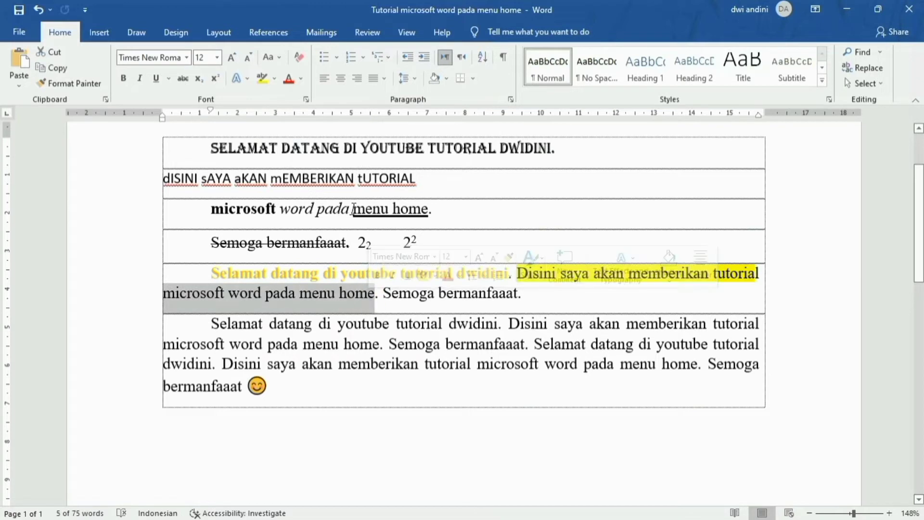
pyautogui.click(300, 79)
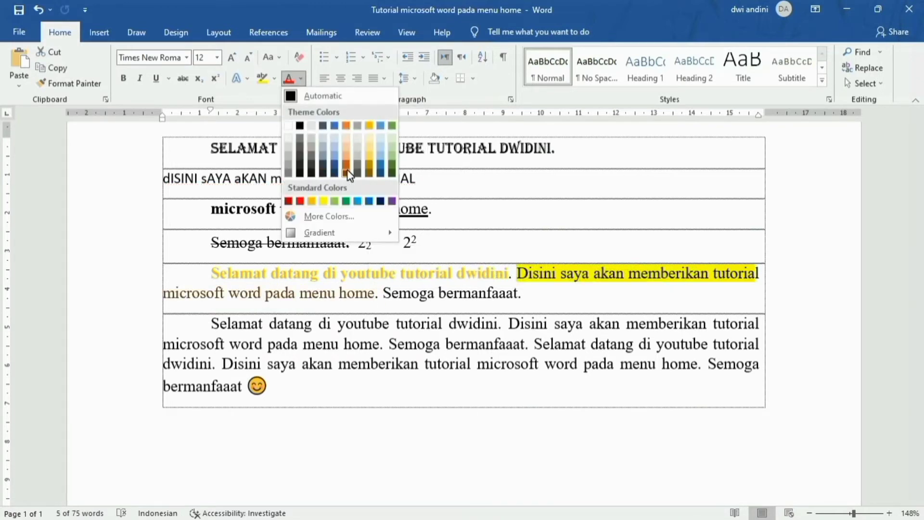
pyautogui.click(300, 201)
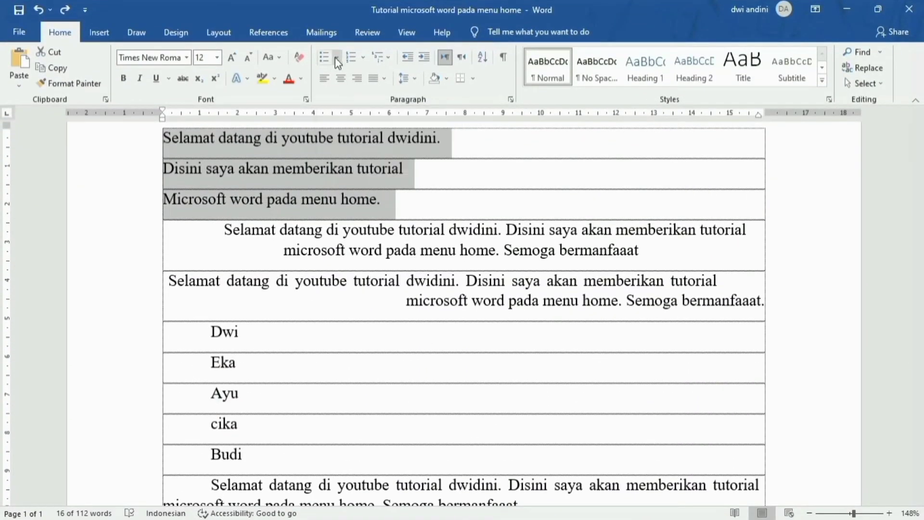
# Step: Define a new picture bullet from the red-background portrait in the Pictures folder and apply it to the first three lines
pyautogui.click(336, 57)
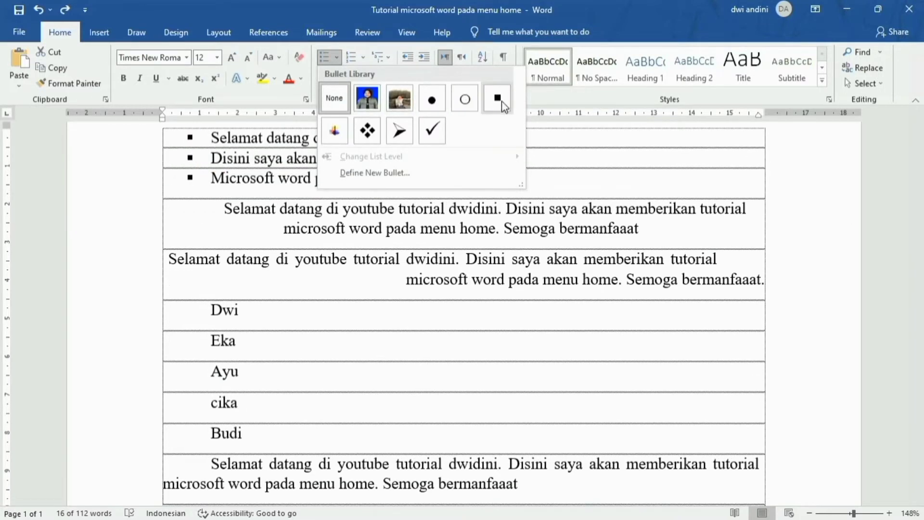
pyautogui.click(334, 98)
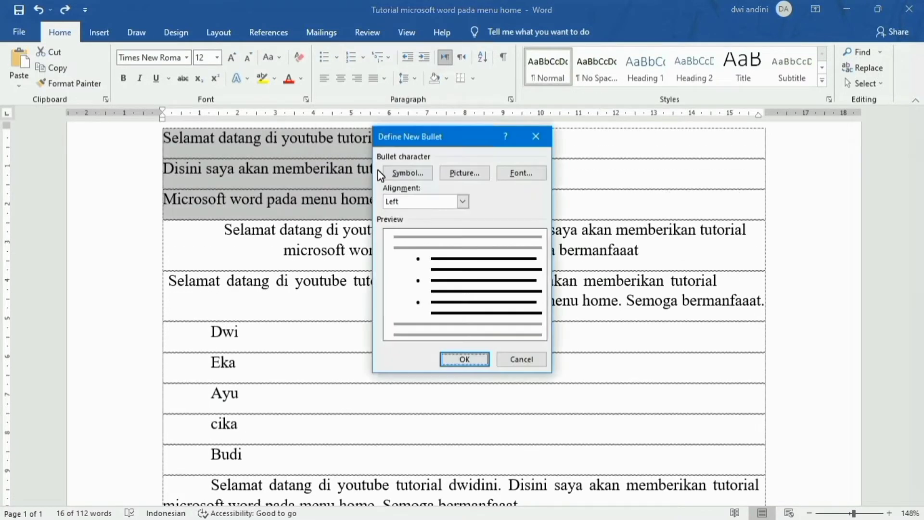
pyautogui.click(475, 172)
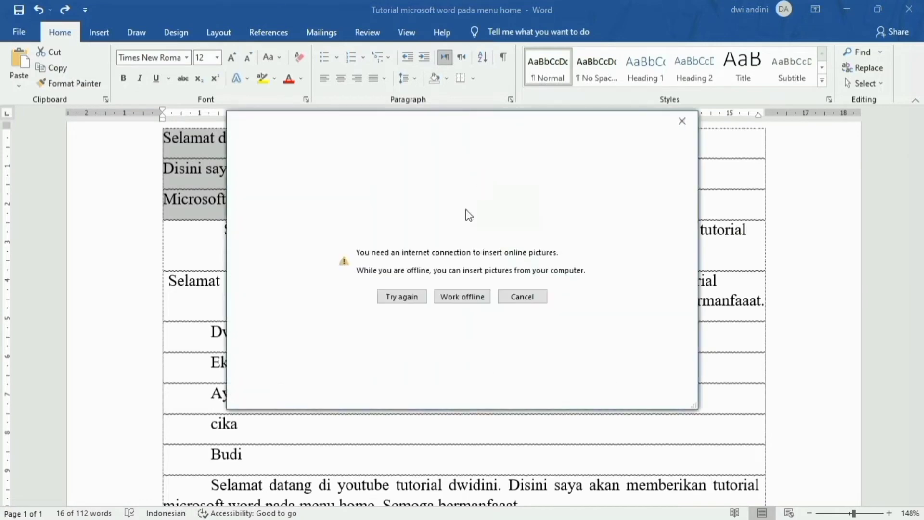
pyautogui.click(460, 297)
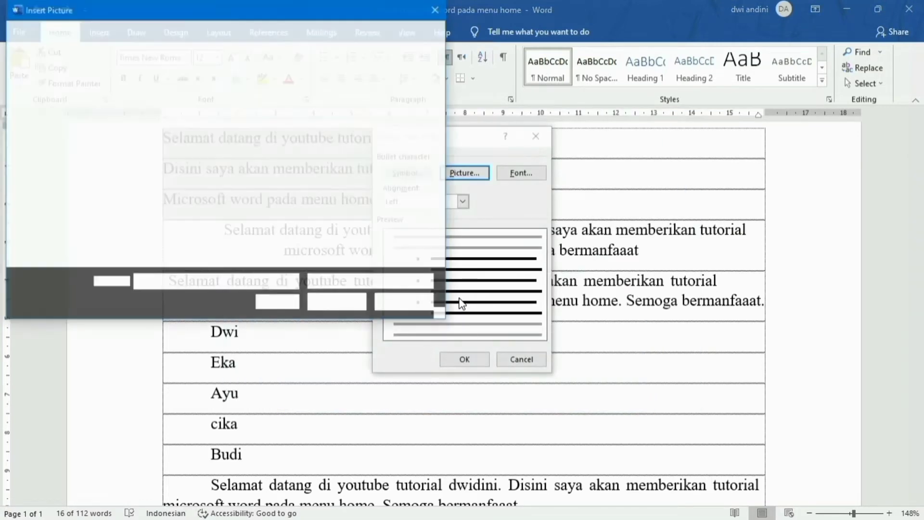
pyautogui.click(326, 211)
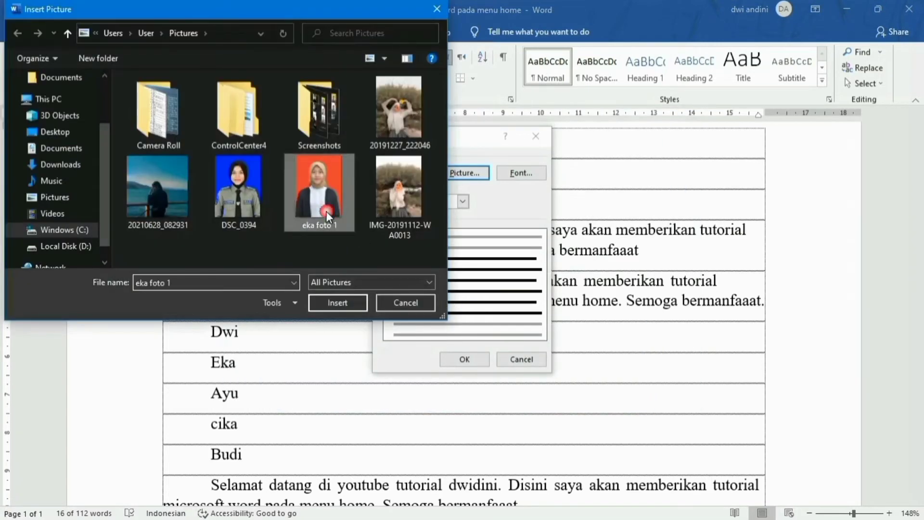
pyautogui.click(325, 308)
pyautogui.click(464, 359)
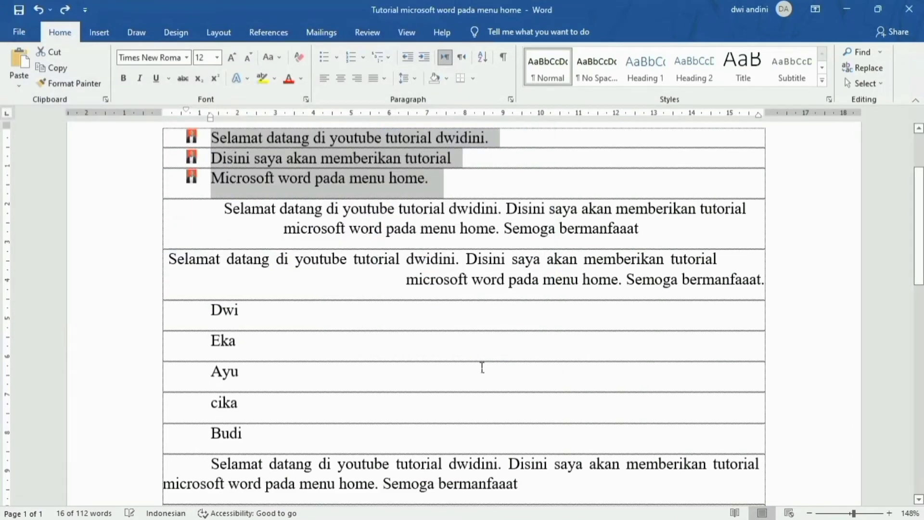
# Step: Replace the picture bullets on the first three lines with the 1. 2. 3. numbering format
pyautogui.click(363, 57)
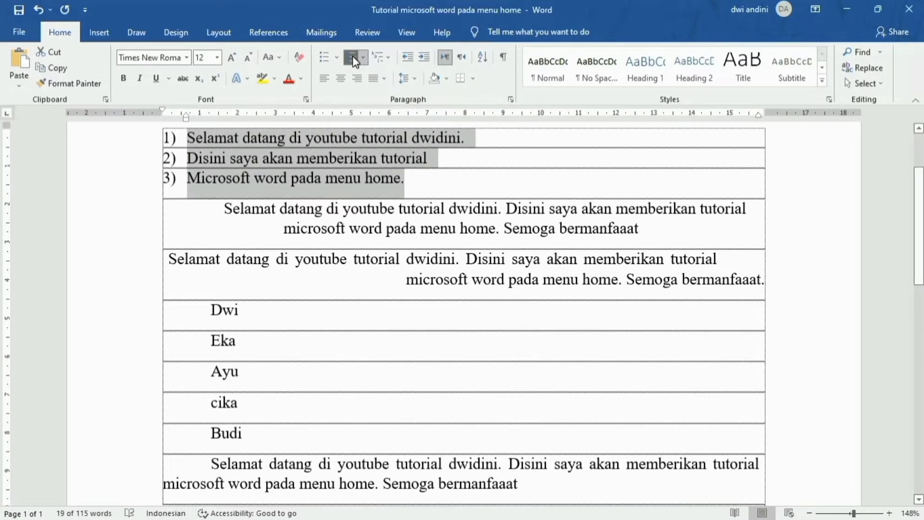
pyautogui.click(363, 57)
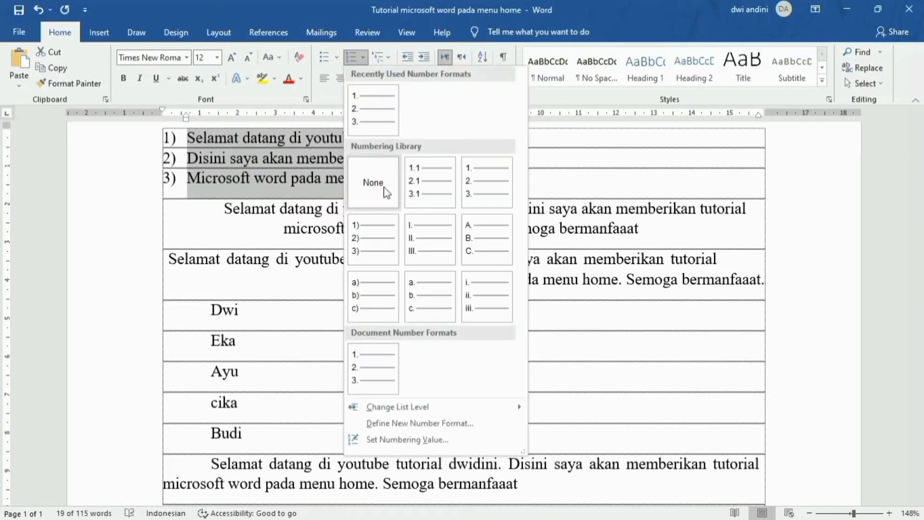
pyautogui.click(466, 200)
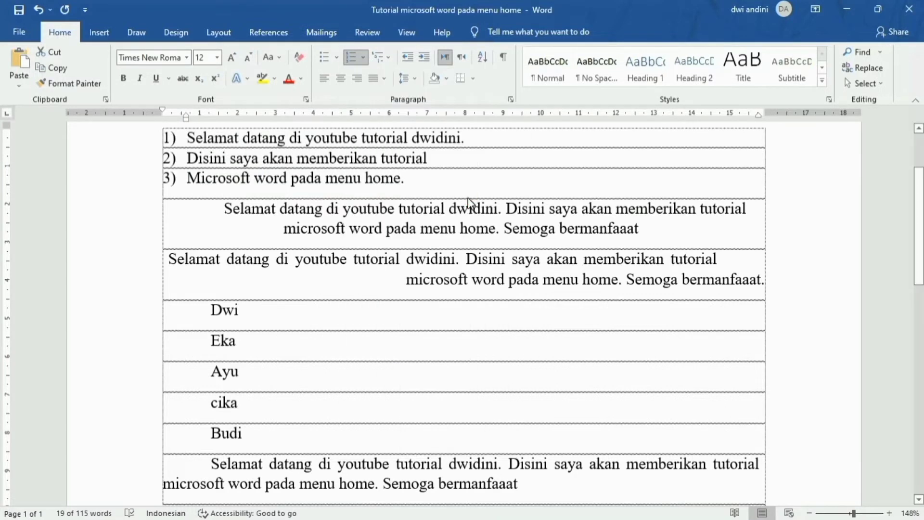
# Step: Apply the 1) a) i) multilevel list to the first three lines and demote the second and third lines to level two
pyautogui.click(390, 58)
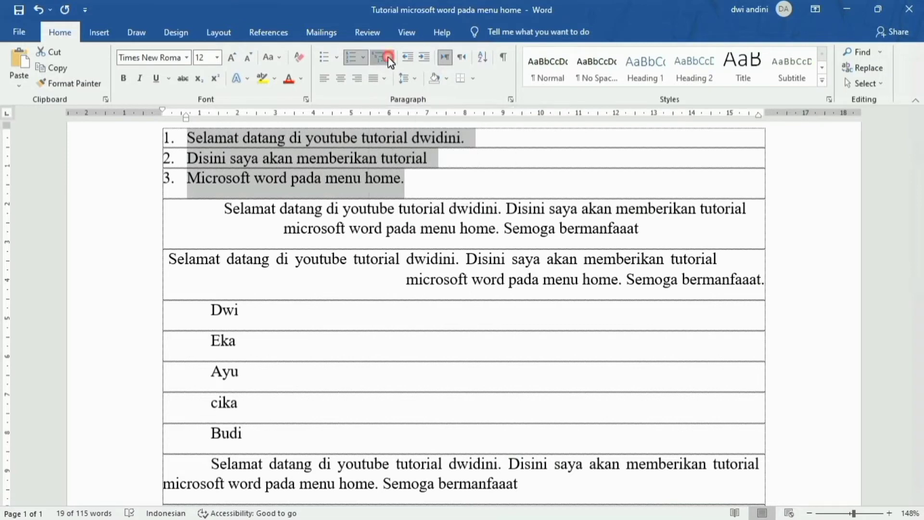
pyautogui.moveTo(412, 145)
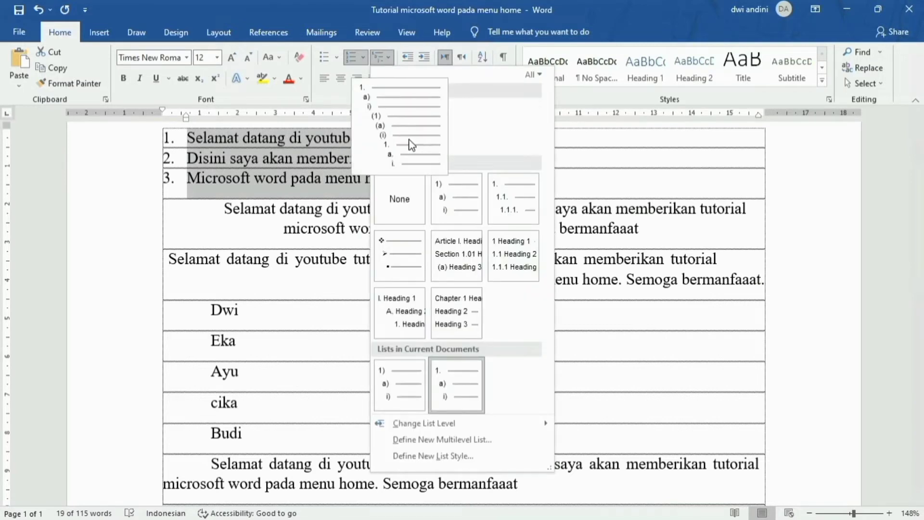
pyautogui.click(443, 205)
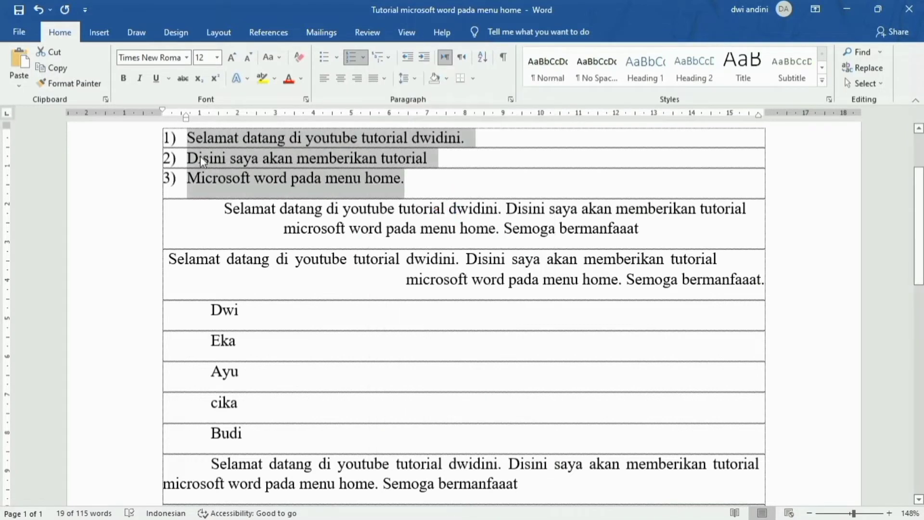
pyautogui.click(191, 160)
pyautogui.press('Tab')
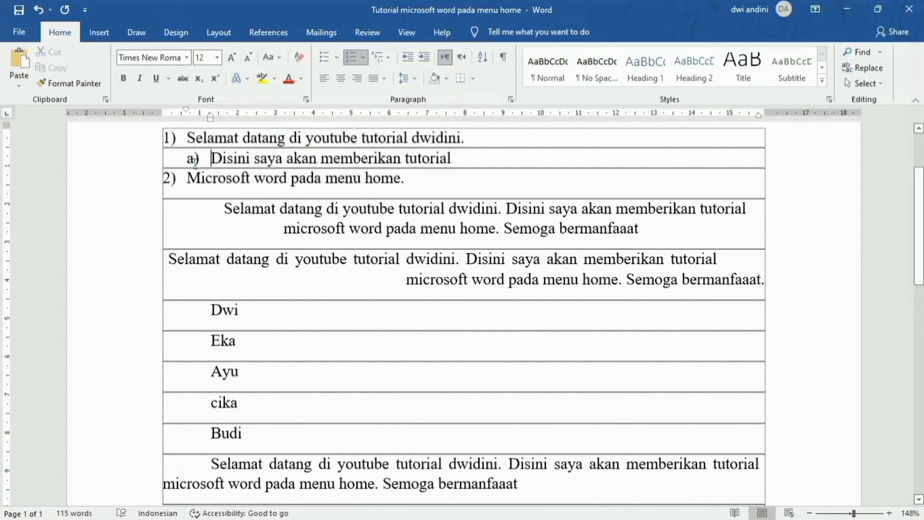
pyautogui.click(194, 179)
pyautogui.press('Tab')
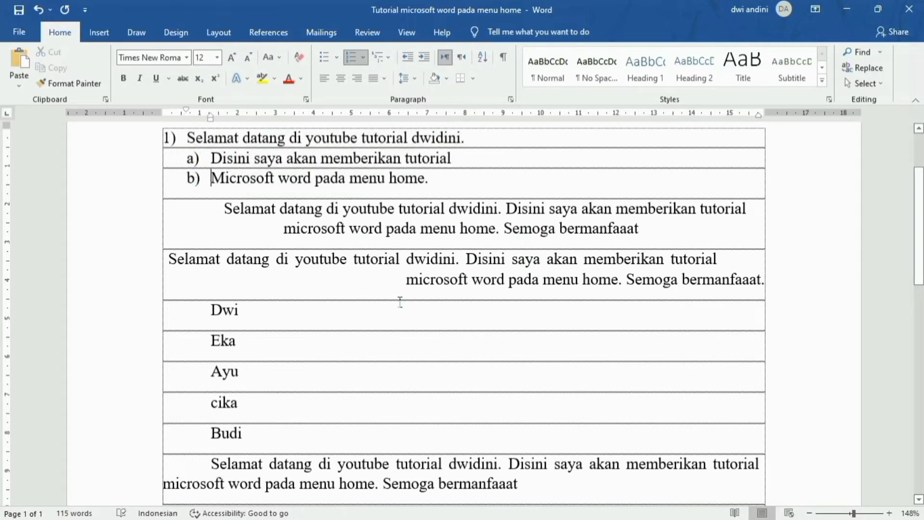
# Step: Align the paragraph below the multilevel list left, centered and right in turn, and finish with it justified
pyautogui.moveTo(230, 215); pyautogui.dragTo(584, 252)
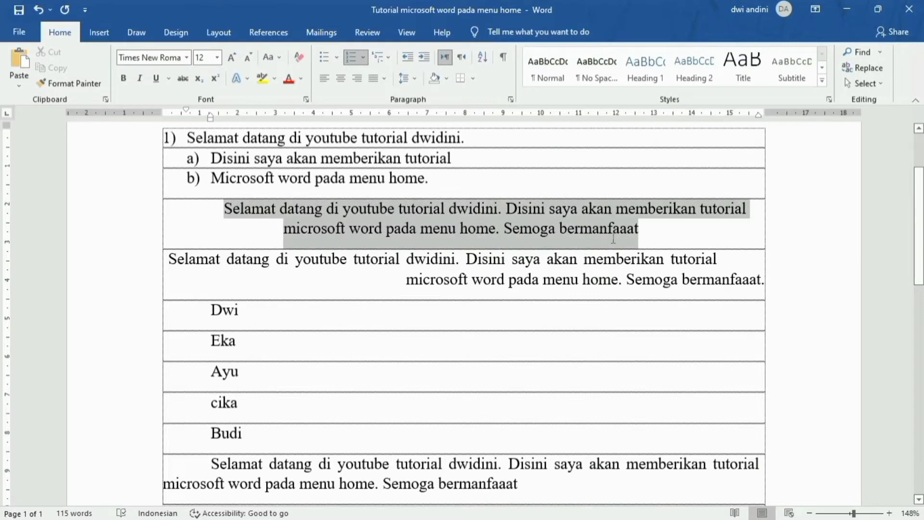
pyautogui.click(325, 78)
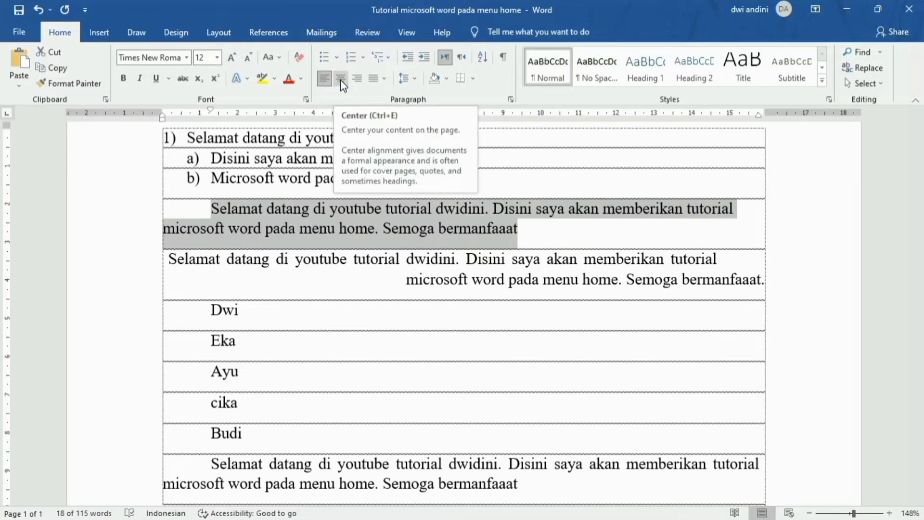
pyautogui.click(341, 81)
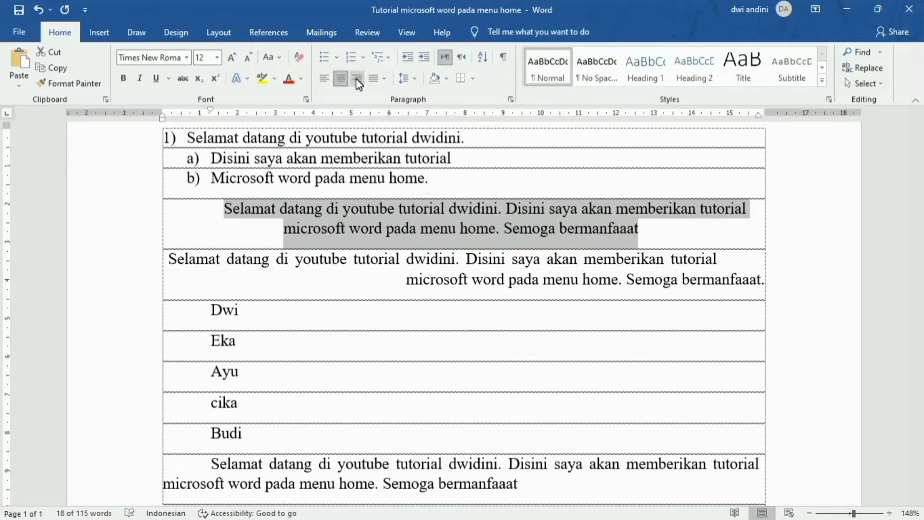
pyautogui.click(358, 82)
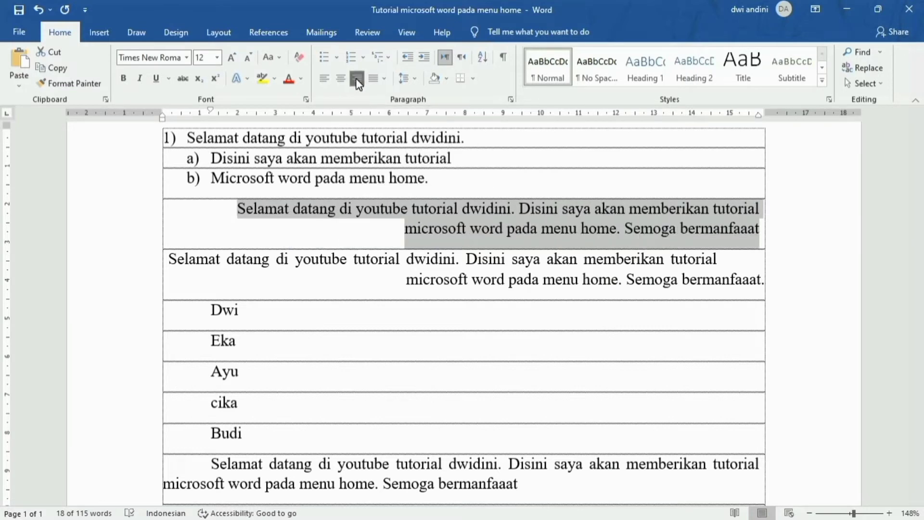
pyautogui.click(384, 79)
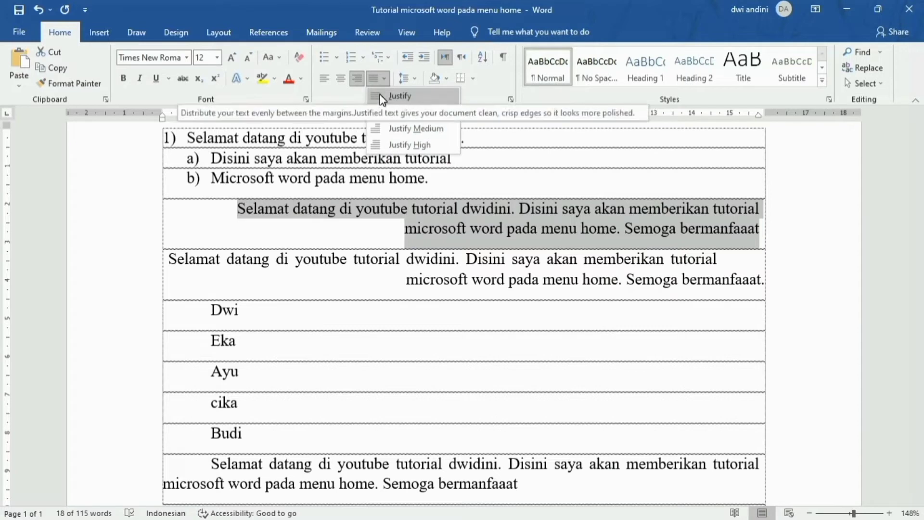
pyautogui.click(383, 98)
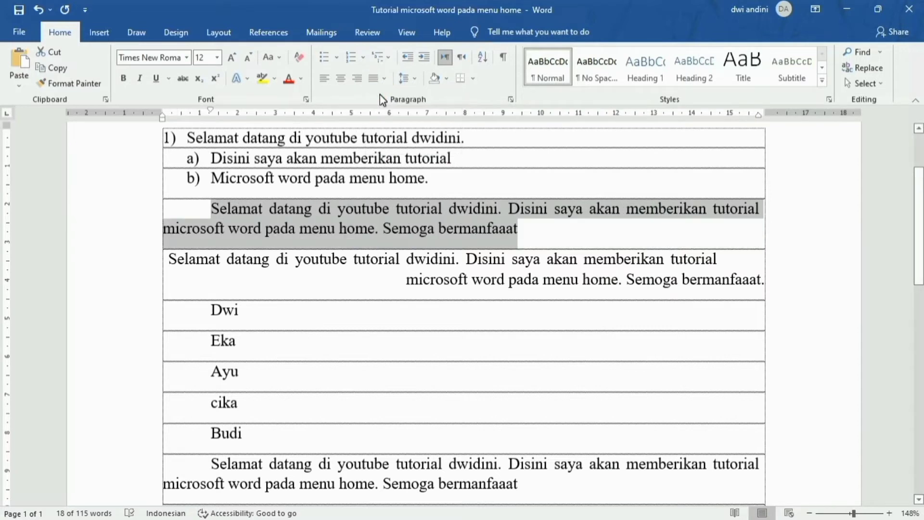
# Step: Increase the indent of the justified paragraph below the list by several levels and decrease it back to the margin
pyautogui.click(316, 262)
pyautogui.moveTo(212, 209); pyautogui.dragTo(488, 230)
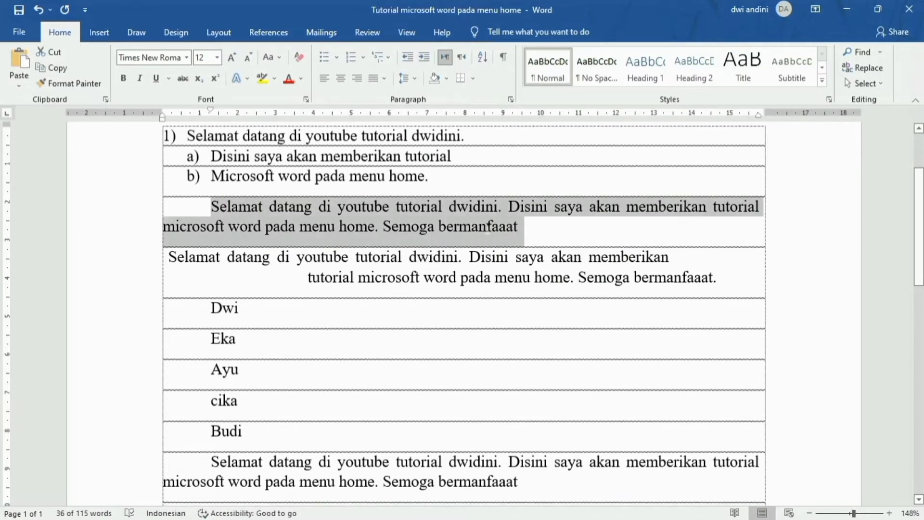
pyautogui.click(421, 56)
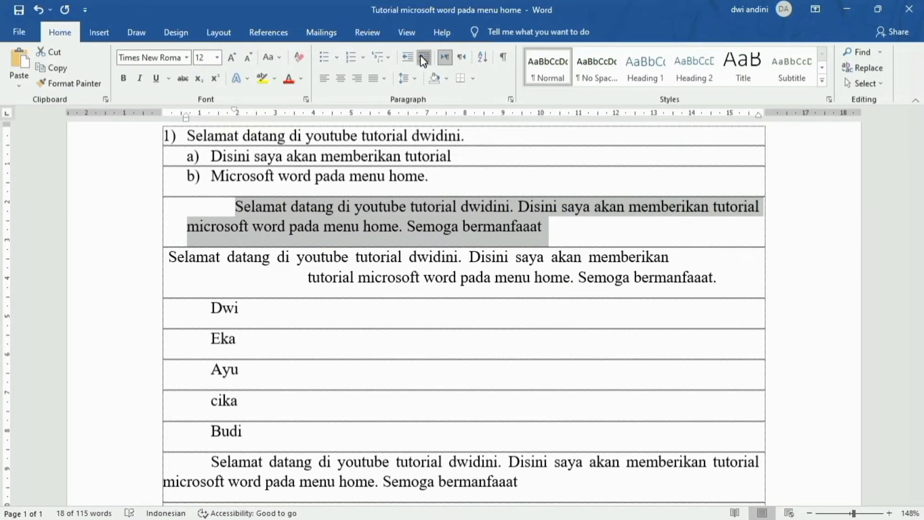
pyautogui.click(420, 56)
pyautogui.click(420, 56)
pyautogui.click(420, 56)
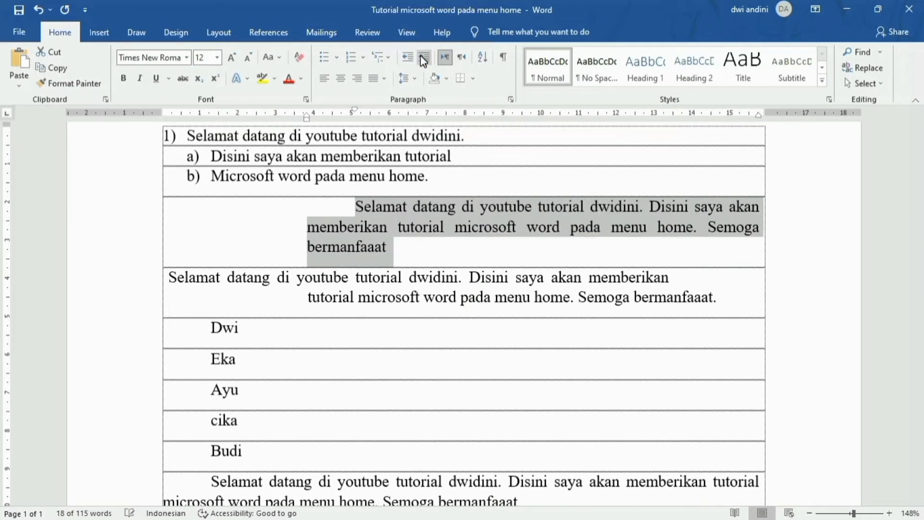
pyautogui.click(409, 58)
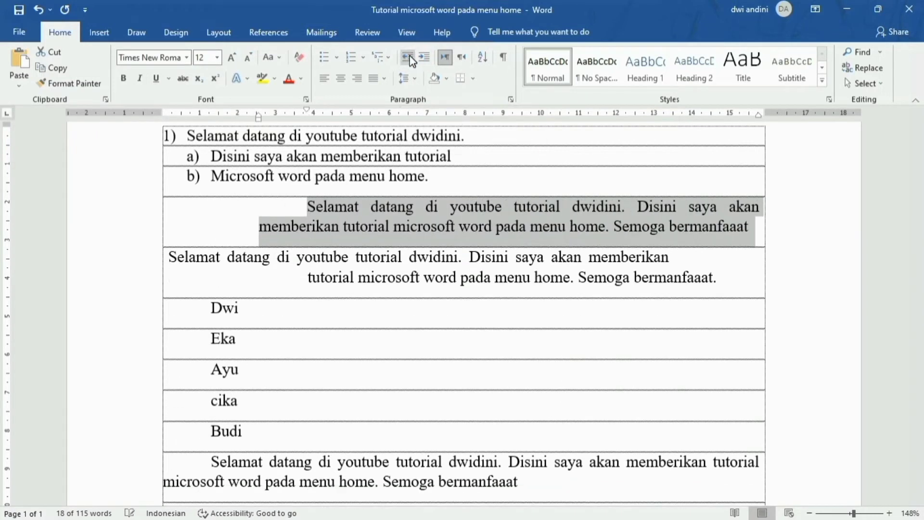
pyautogui.click(409, 58)
pyautogui.click(409, 57)
pyautogui.click(410, 58)
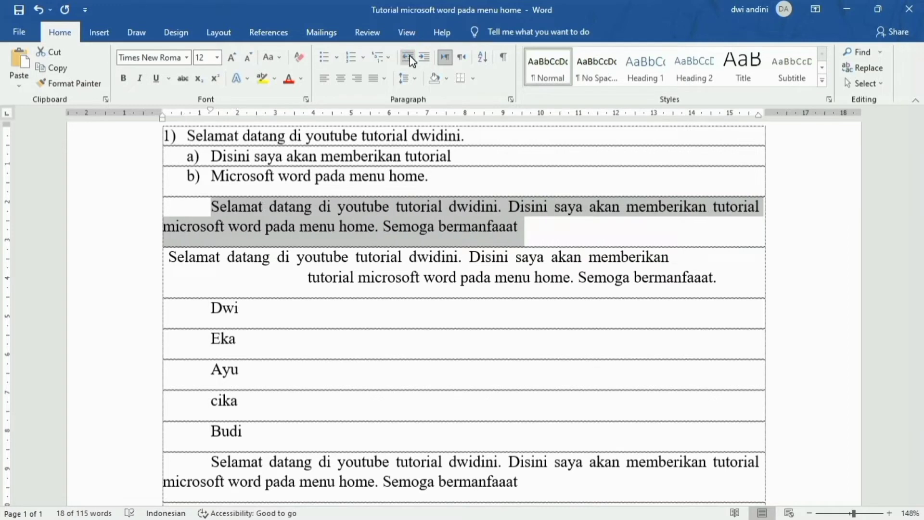
# Step: Switch the paragraph above the name list to left-to-right, decrease its indent to the margin, and return it to right-to-left direction
pyautogui.click(252, 272)
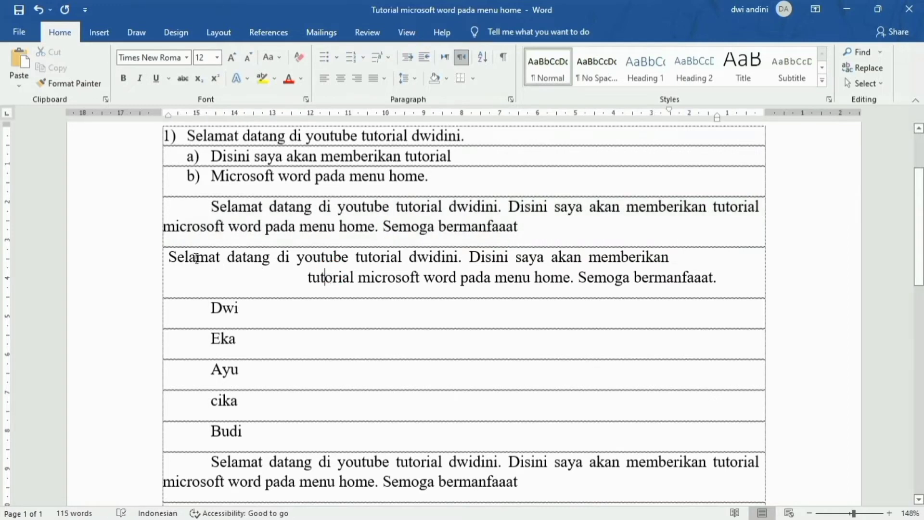
pyautogui.moveTo(174, 264); pyautogui.dragTo(667, 279)
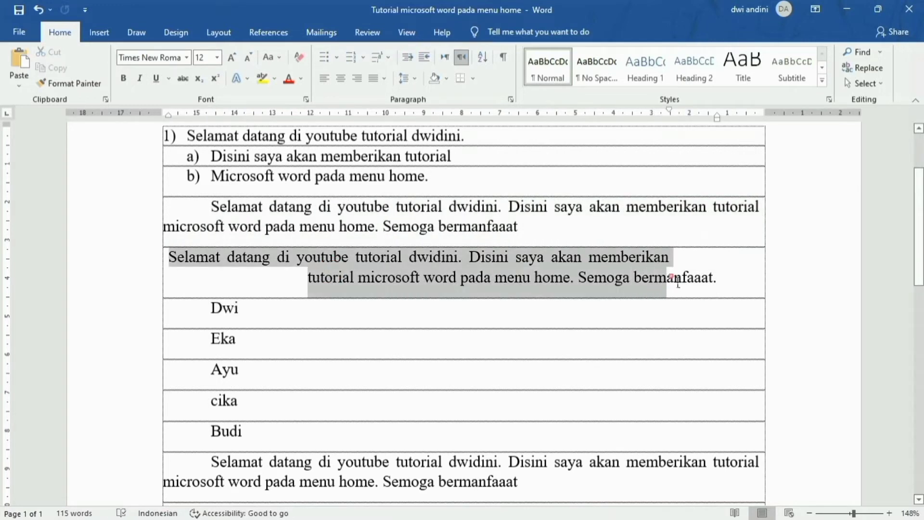
pyautogui.click(446, 60)
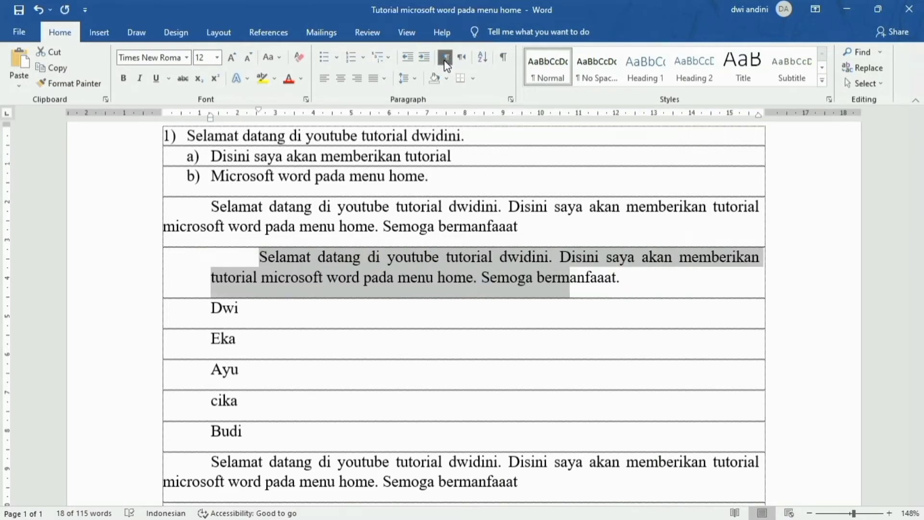
pyautogui.click(407, 57)
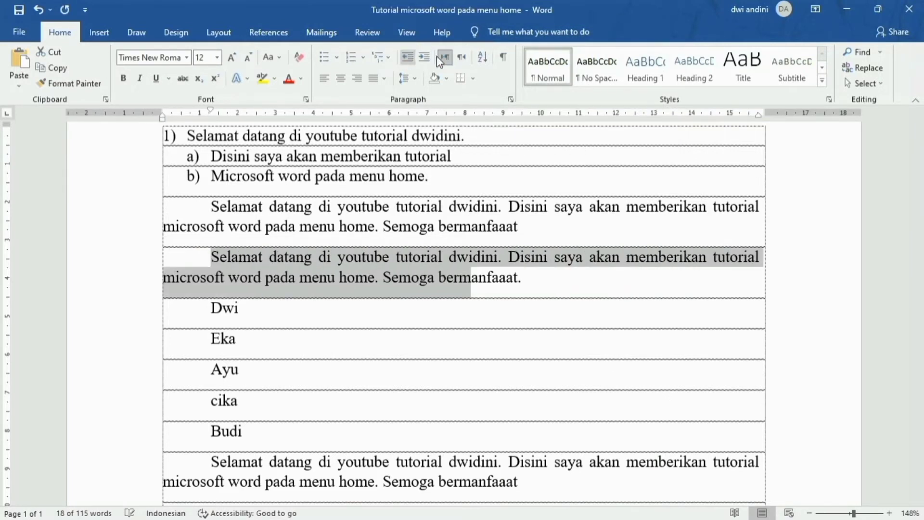
pyautogui.click(461, 60)
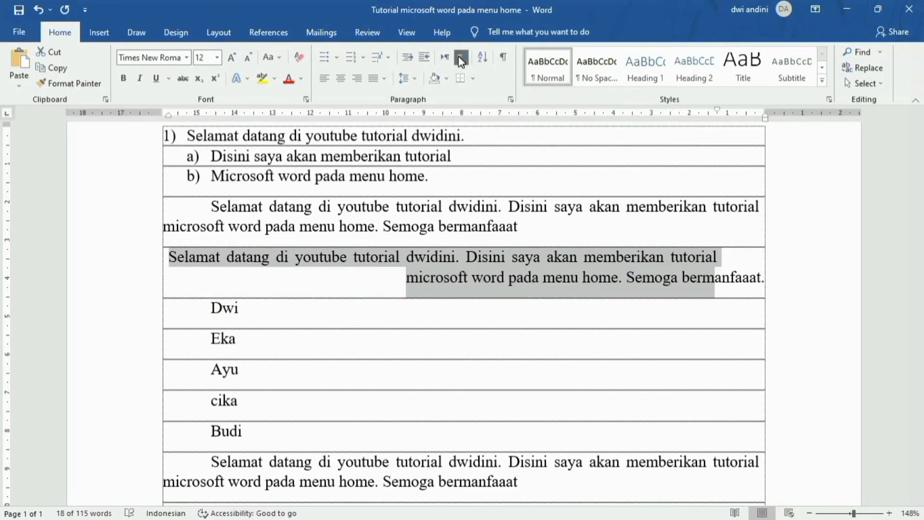
# Step: Sort the five name lines by paragraphs as text in ascending order, with no header row
pyautogui.click(363, 282)
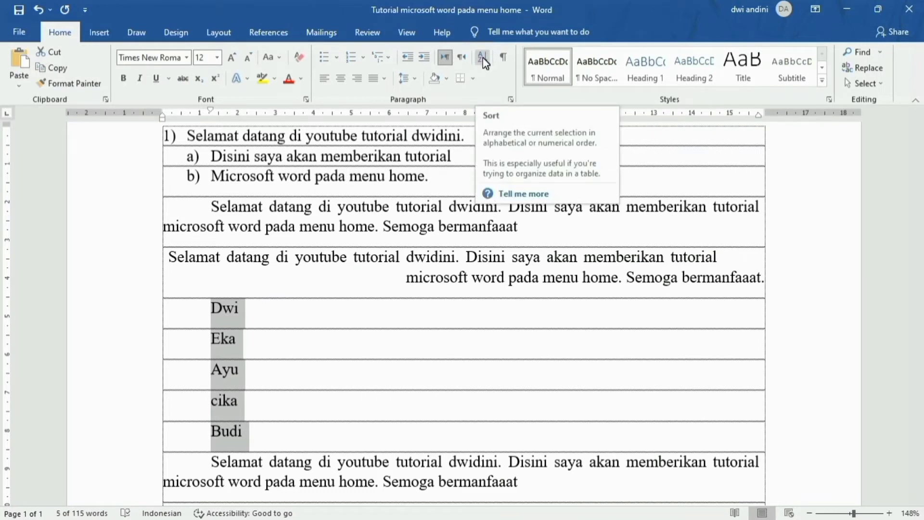
pyautogui.click(484, 58)
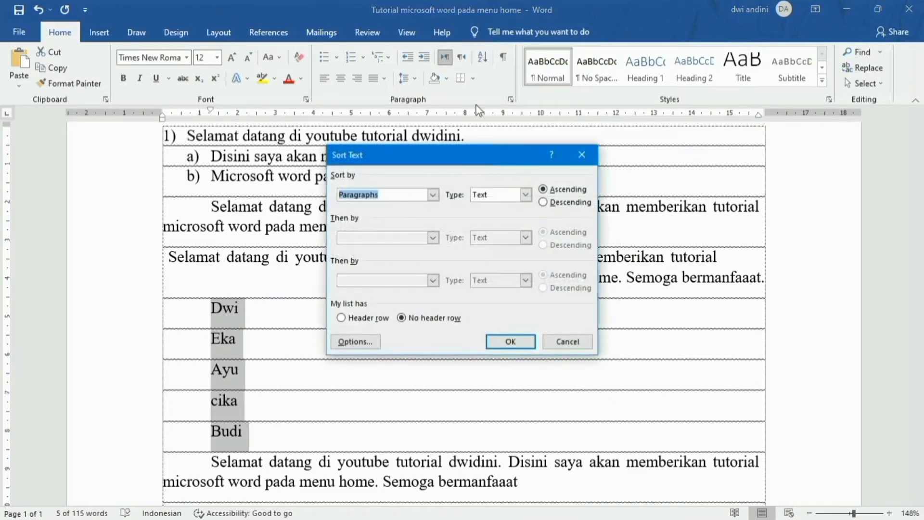
pyautogui.click(509, 341)
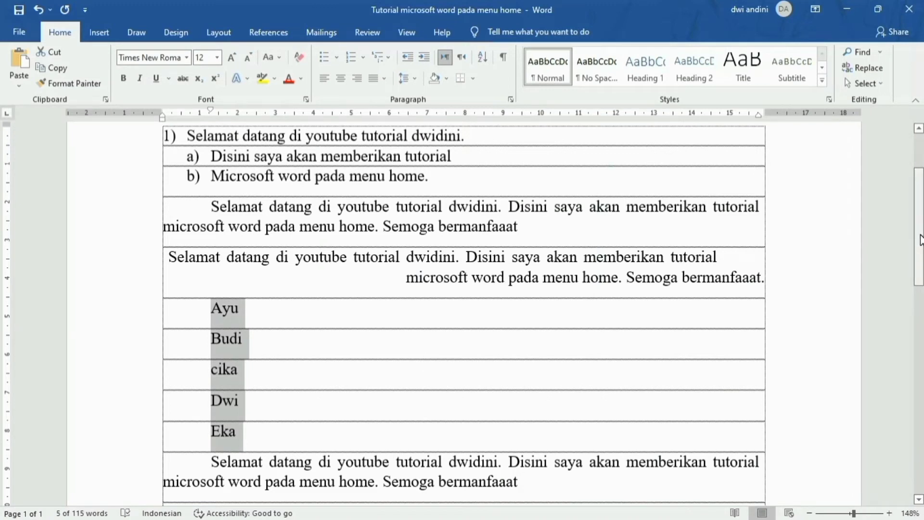
# Step: Set the line spacing of the two paragraphs below the name list to 1,15
pyautogui.moveTo(920, 239); pyautogui.dragTo(920, 291)
pyautogui.click(238, 198)
pyautogui.moveTo(216, 295); pyautogui.dragTo(243, 404)
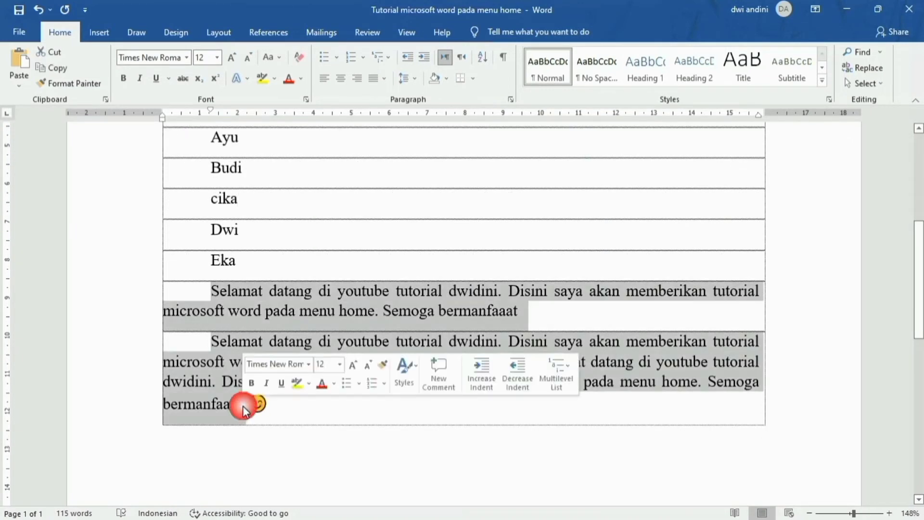
pyautogui.click(417, 79)
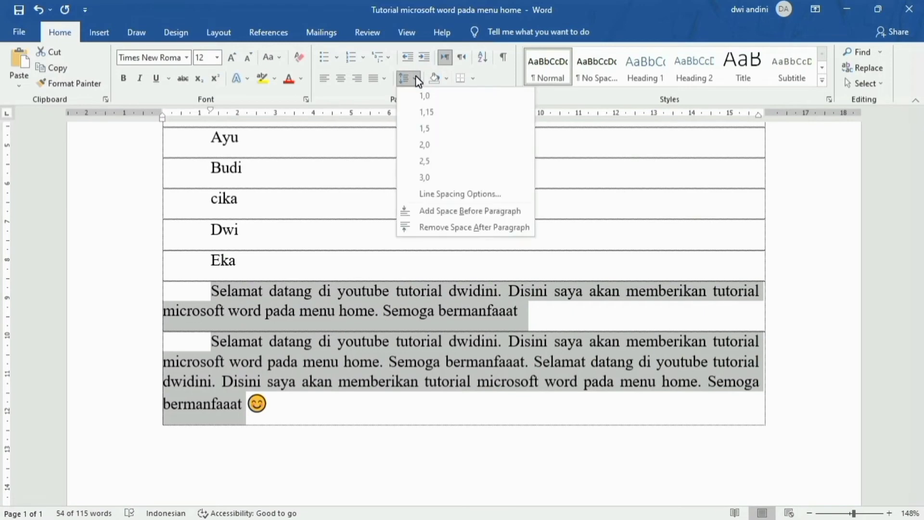
pyautogui.click(424, 118)
pyautogui.click(264, 317)
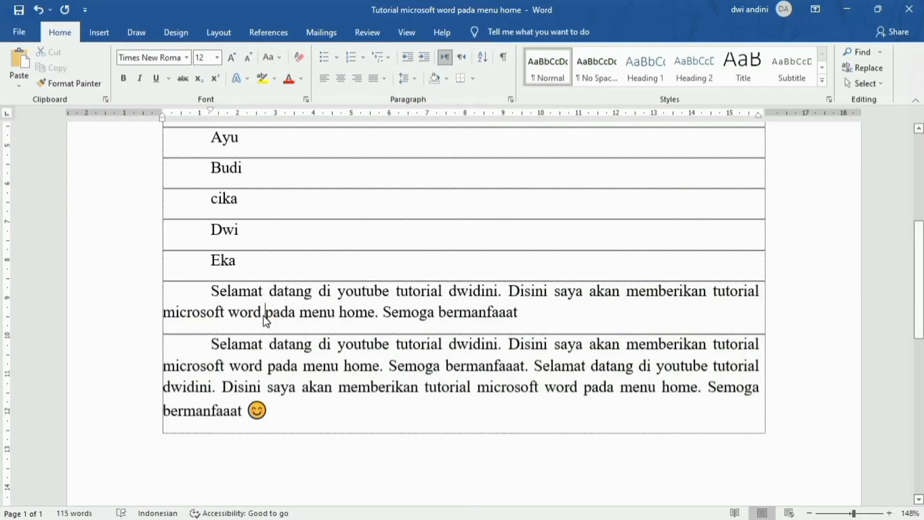
# Step: Apply dark gray shading to the first paragraph below the name list
pyautogui.moveTo(212, 291); pyautogui.dragTo(495, 324)
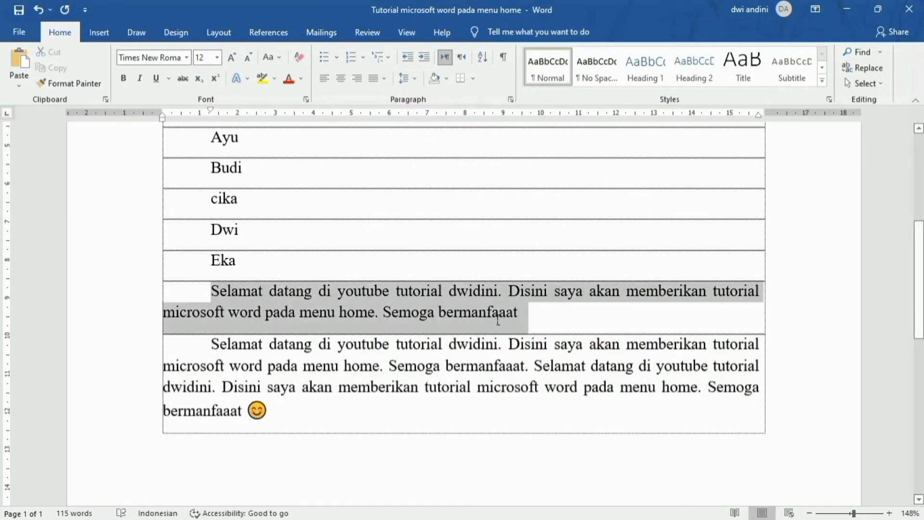
pyautogui.click(447, 79)
pyautogui.click(448, 140)
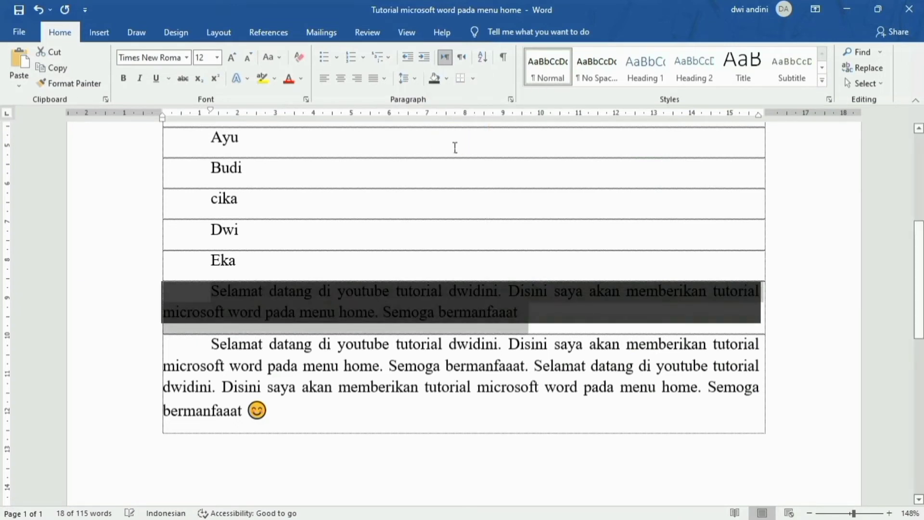
# Step: Apply All Borders to the last text paragraph, the one ending with the smiley
pyautogui.scroll(-3, 522, 299)
pyautogui.moveTo(211, 189); pyautogui.dragTo(412, 251)
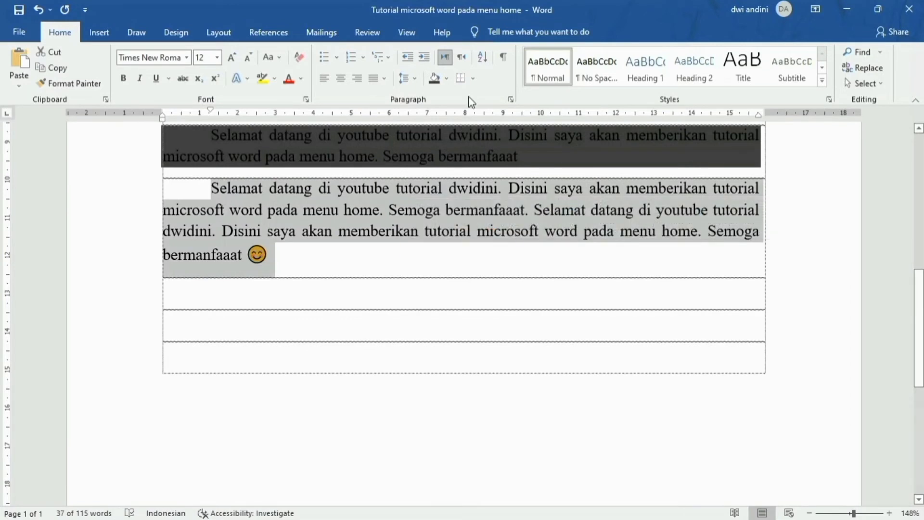
pyautogui.click(470, 79)
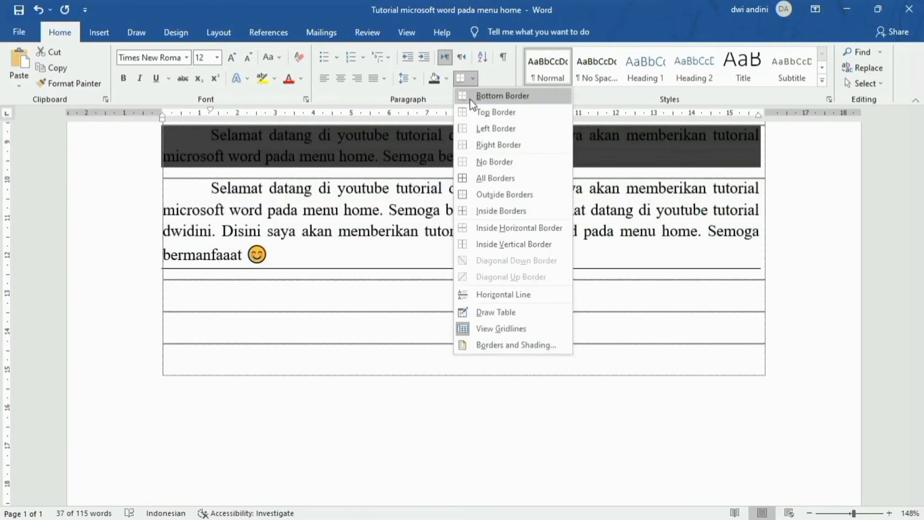
pyautogui.click(480, 178)
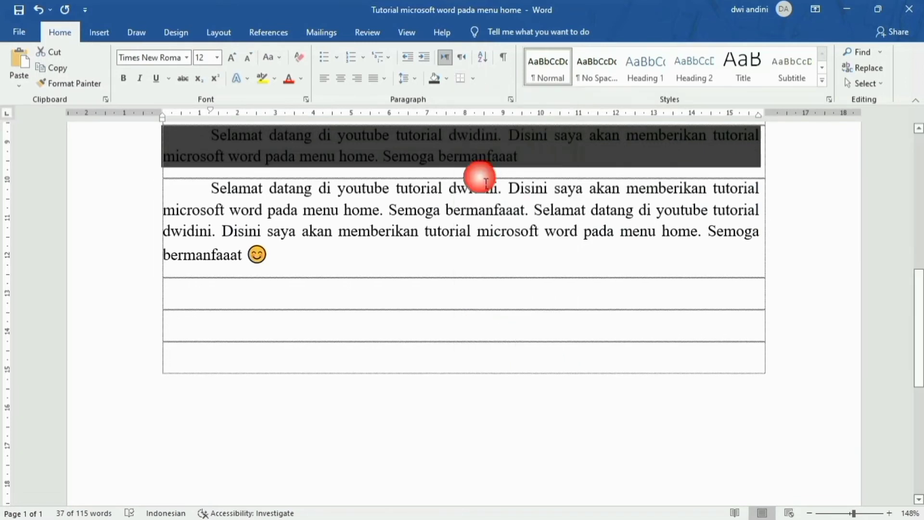
# Step: Toggle the display of paragraph marks and other hidden formatting symbols
pyautogui.click(465, 244)
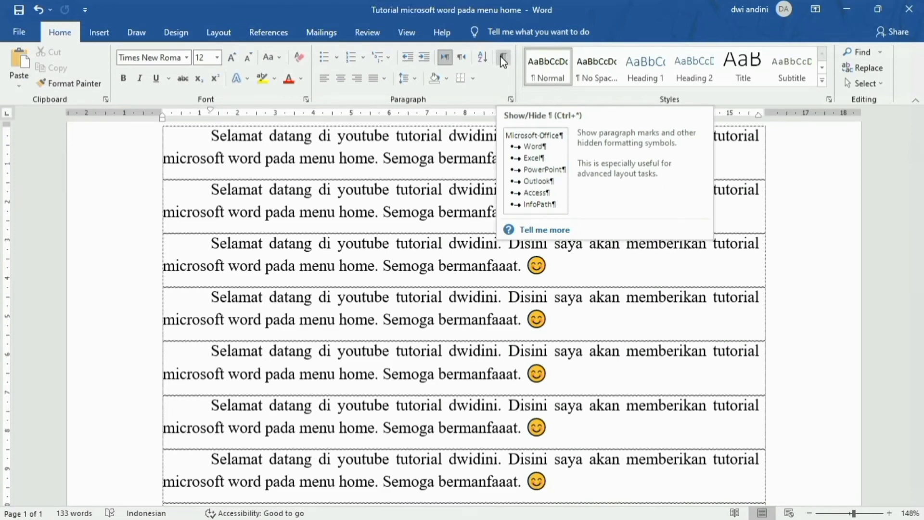
pyautogui.click(502, 60)
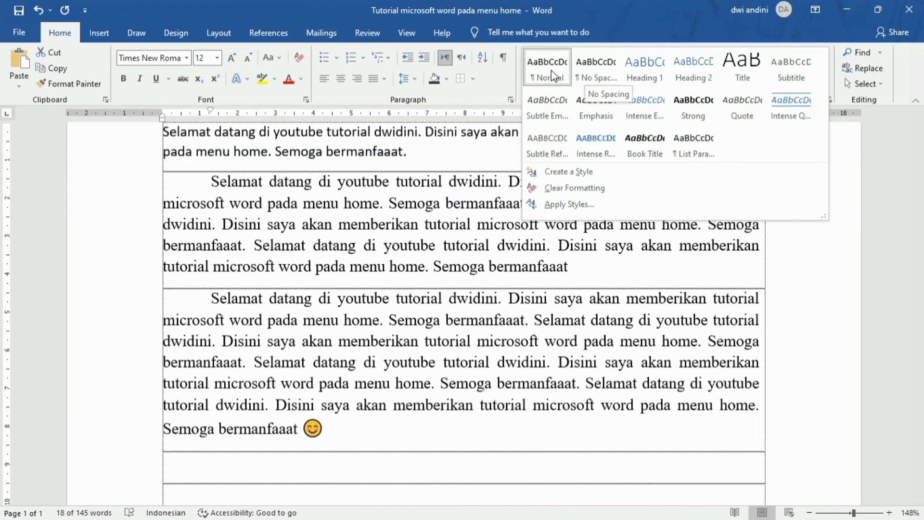
# Step: Apply the Normal style to the first paragraph, switch it to Heading 1, and deselect the text
pyautogui.click(549, 69)
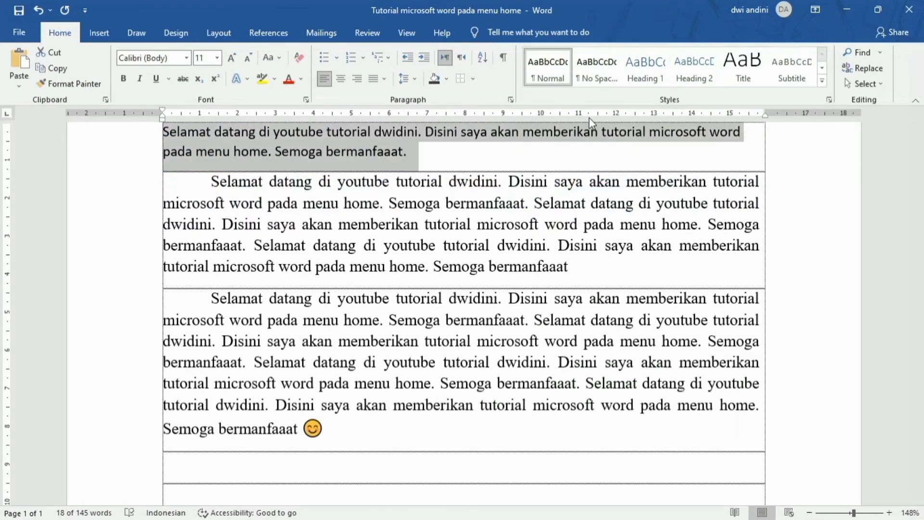
pyautogui.click(650, 69)
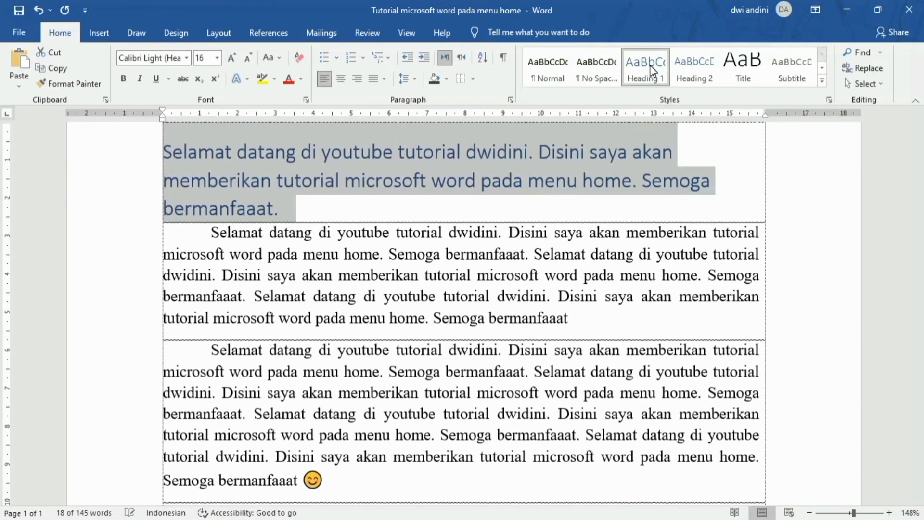
pyautogui.click(660, 233)
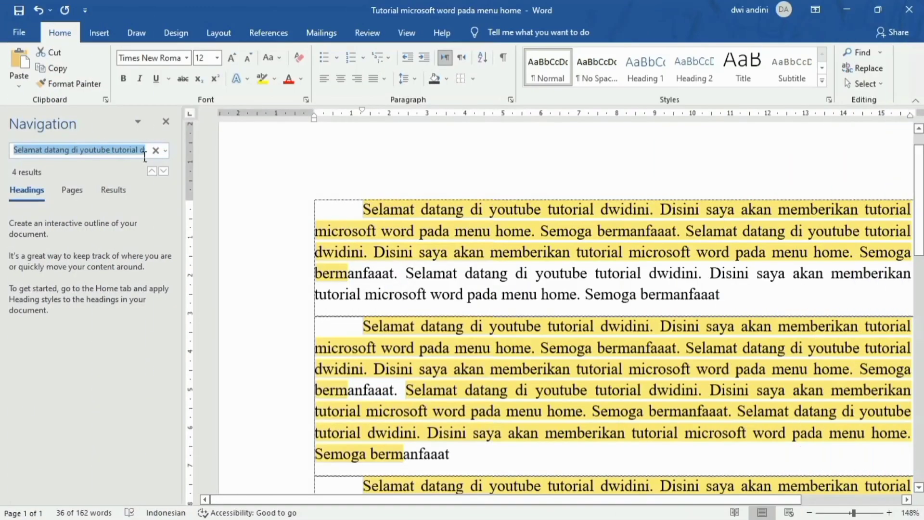
# Step: Search the document for "dw" instead of the long sentence
pyautogui.press('BackSpace')
pyautogui.write('dw')
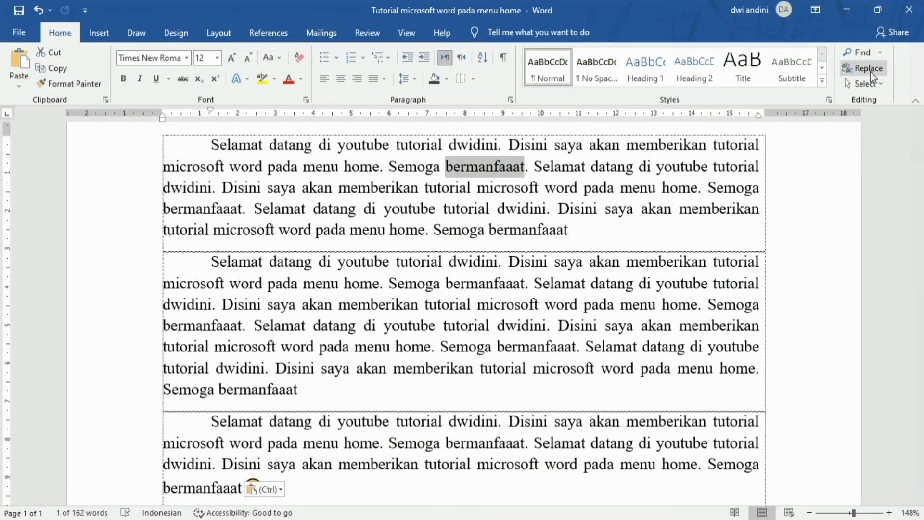
# Step: Replace the selected occurrence of "bermanfaaat" in the first paragraph with "berguna"
pyautogui.click(867, 69)
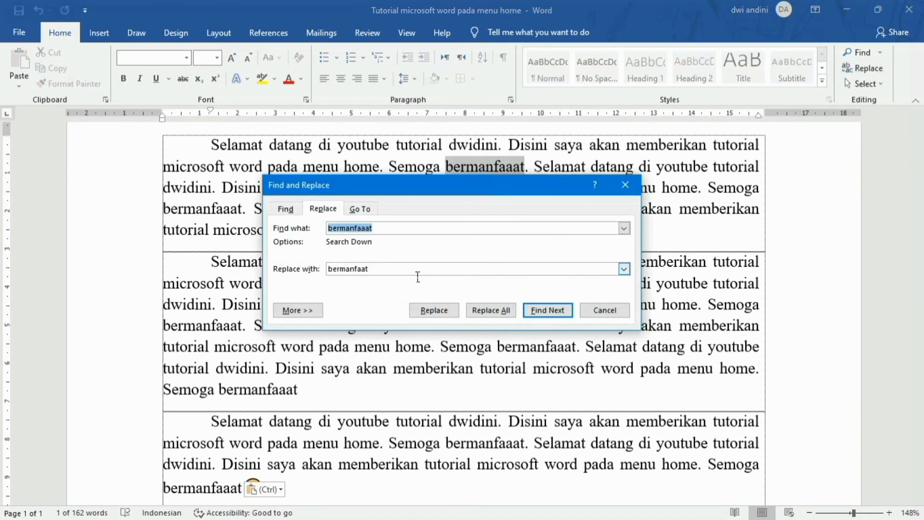
pyautogui.click(418, 277)
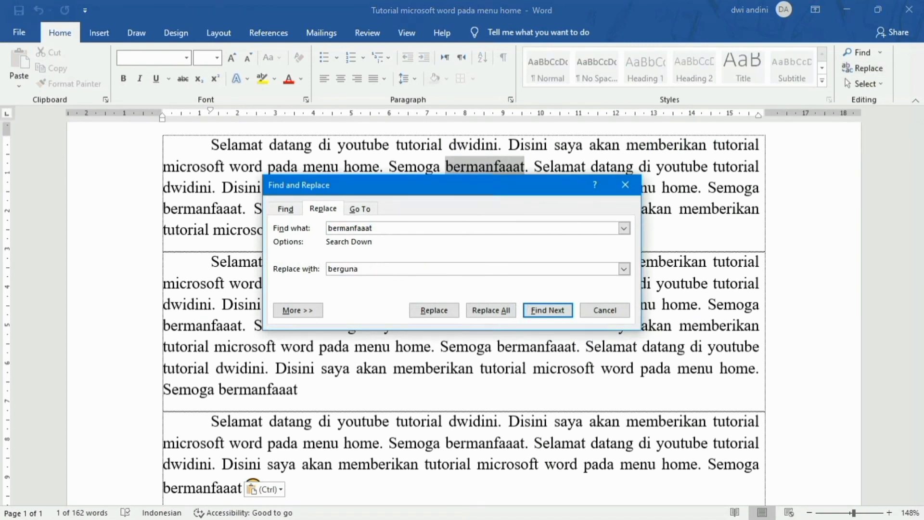
pyautogui.click(436, 311)
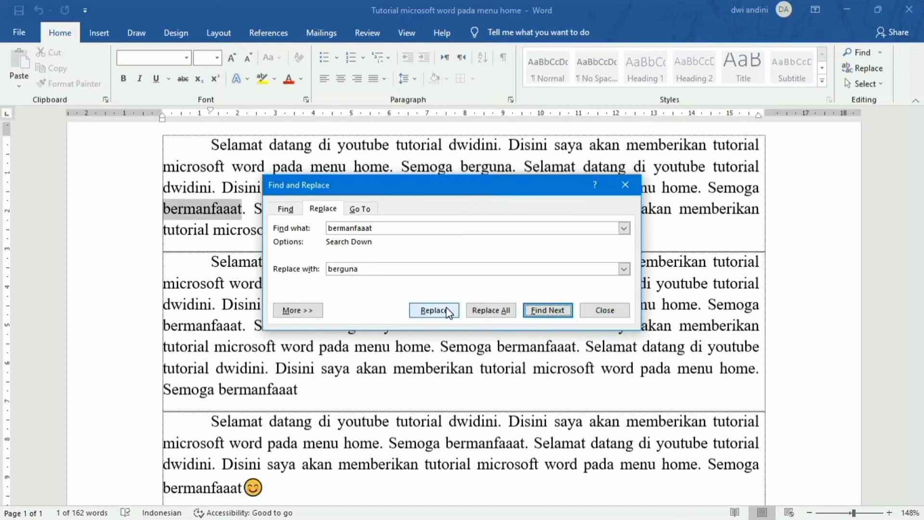
# Step: Replace all remaining occurrences of "bermanfaaat" with "berguna", continuing the search from the beginning, and close Find and Replace
pyautogui.click(470, 311)
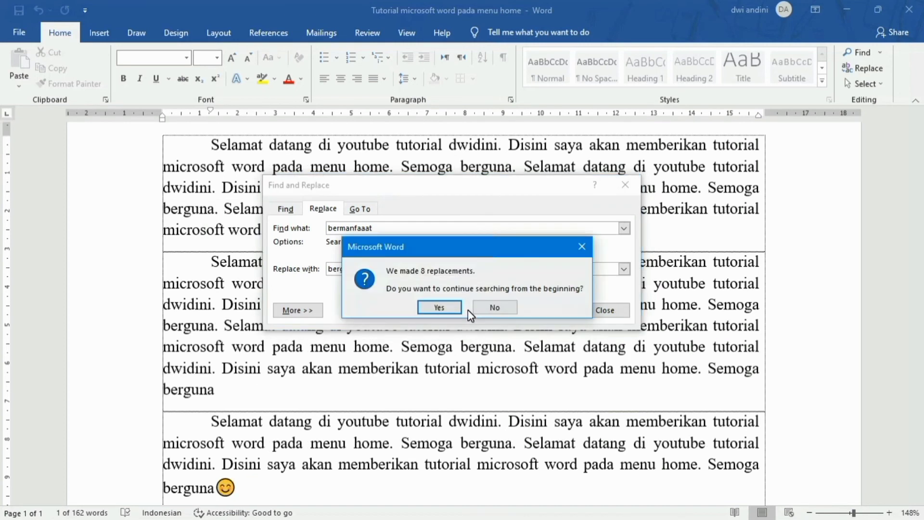
pyautogui.click(446, 309)
pyautogui.click(456, 304)
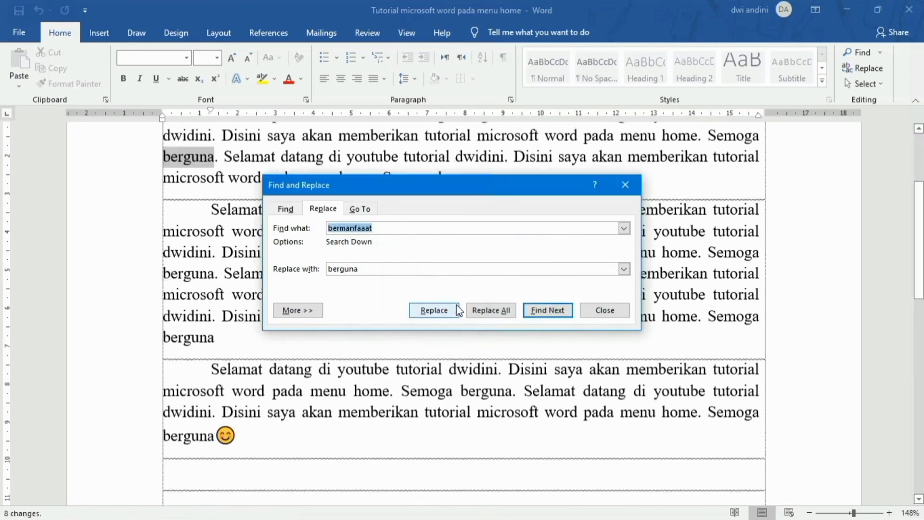
pyautogui.click(627, 185)
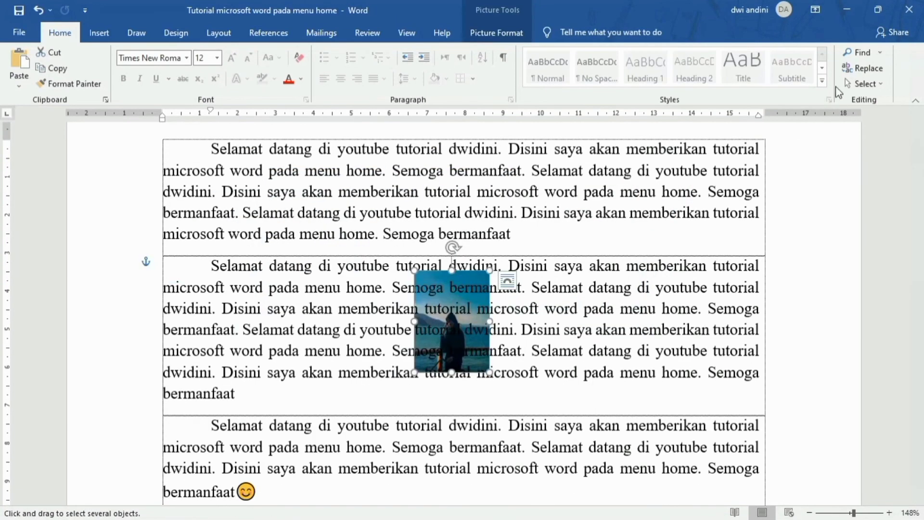
# Step: Select all of the document's content, and clear the selection
pyautogui.click(849, 83)
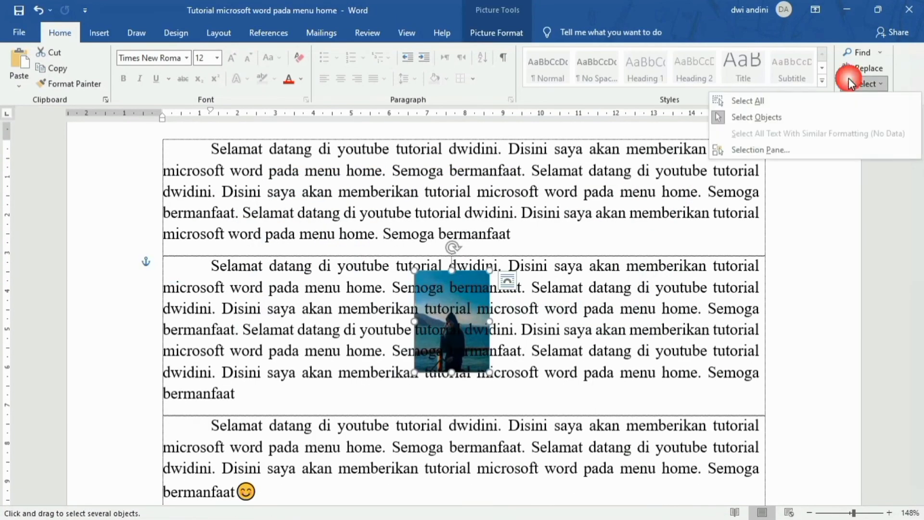
pyautogui.click(828, 98)
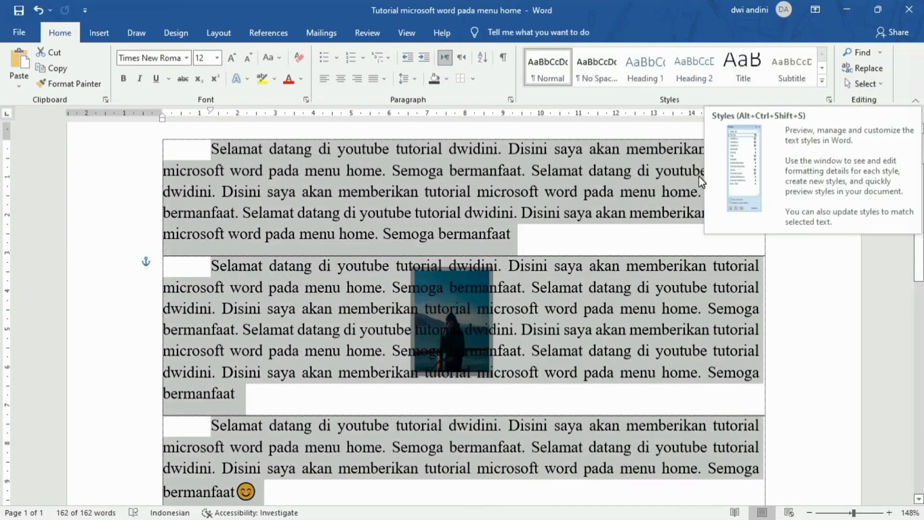
pyautogui.click(665, 237)
# Step: Activate Select Objects and move the picture behind the second paragraph into the page's left margin beside the first paragraph
pyautogui.click(853, 84)
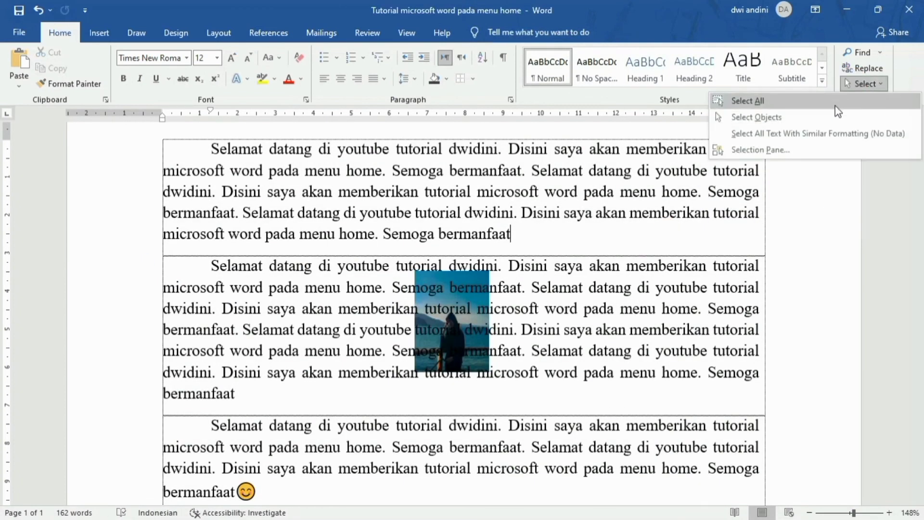
pyautogui.click(831, 116)
pyautogui.click(446, 328)
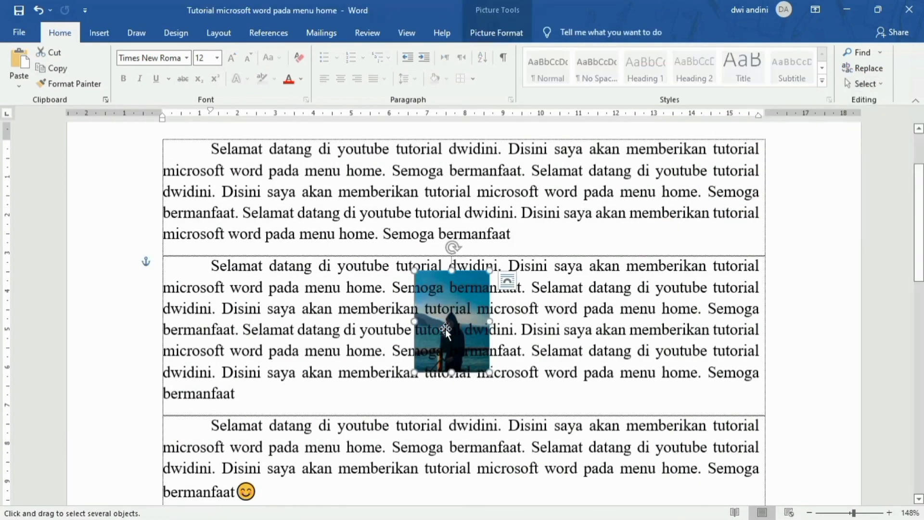
pyautogui.moveTo(446, 329); pyautogui.dragTo(102, 234)
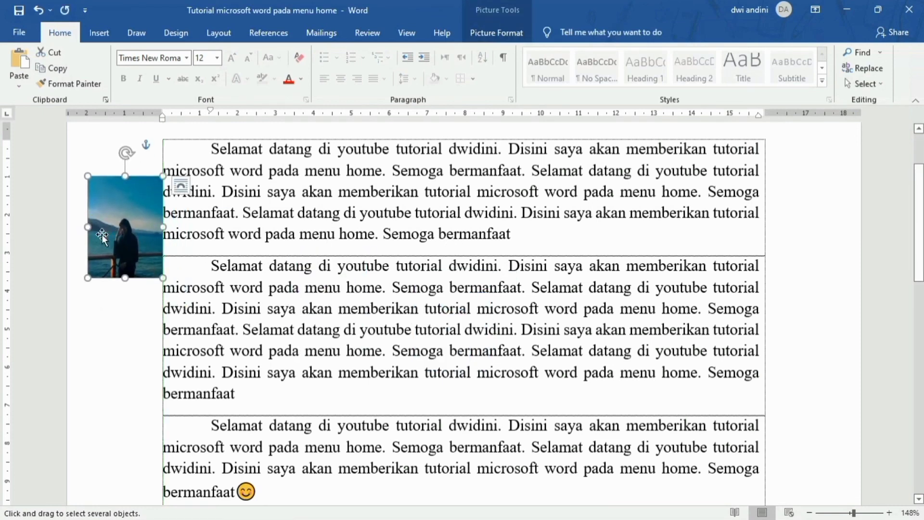